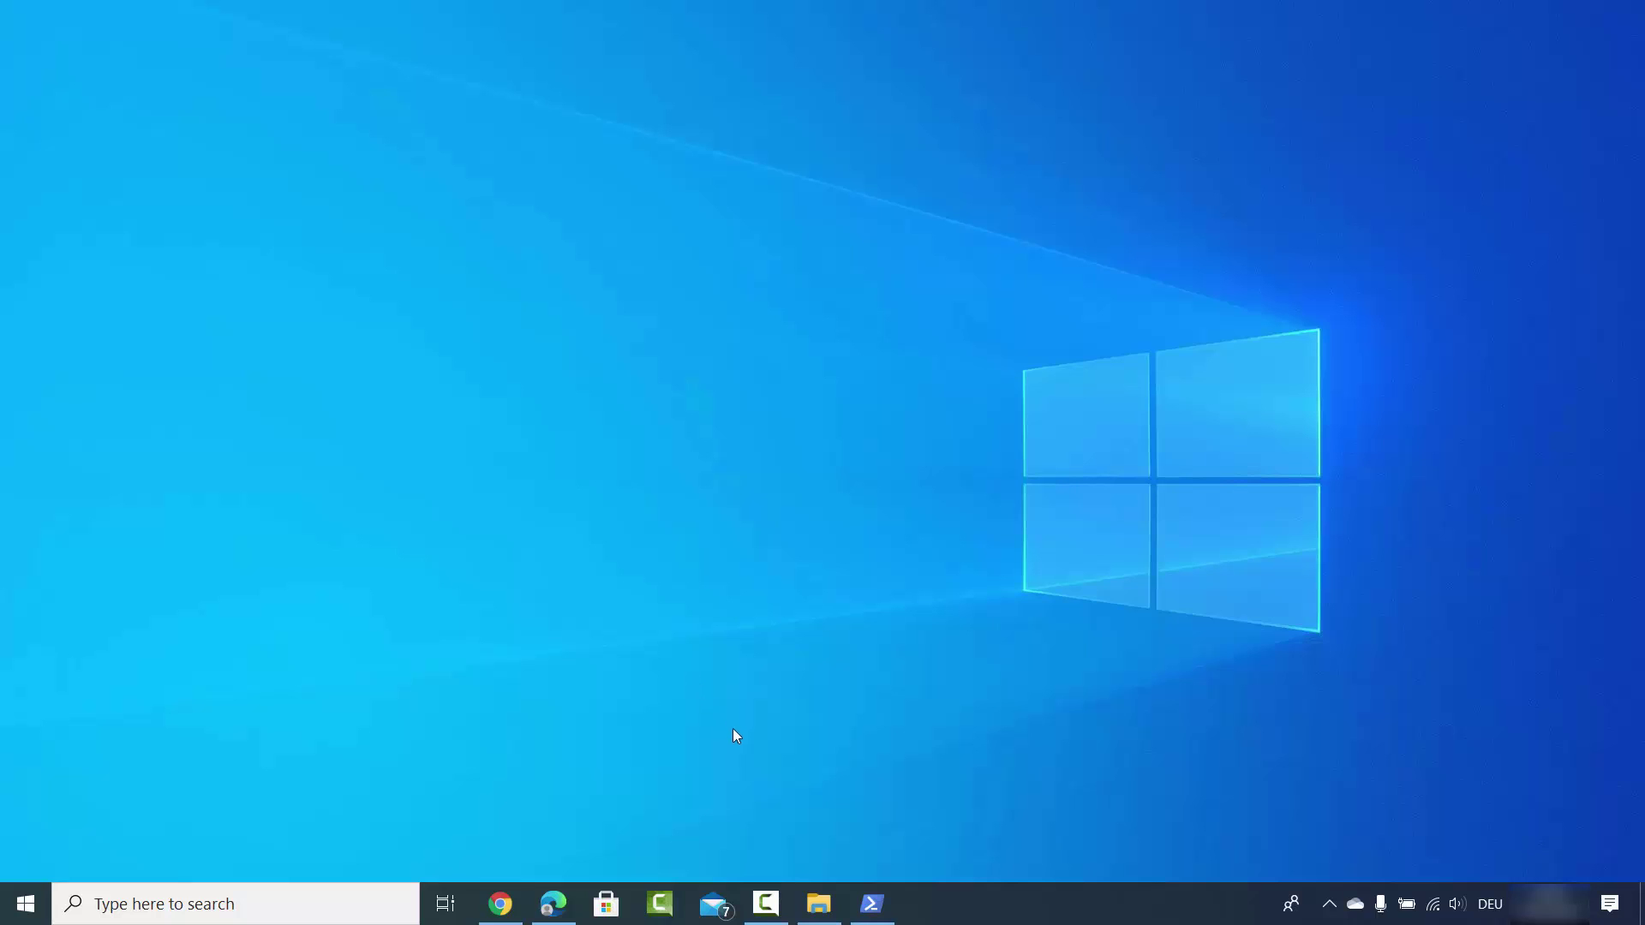
# Open File Explorer from the taskbar on the This PC view.
pyautogui.click(818, 900)
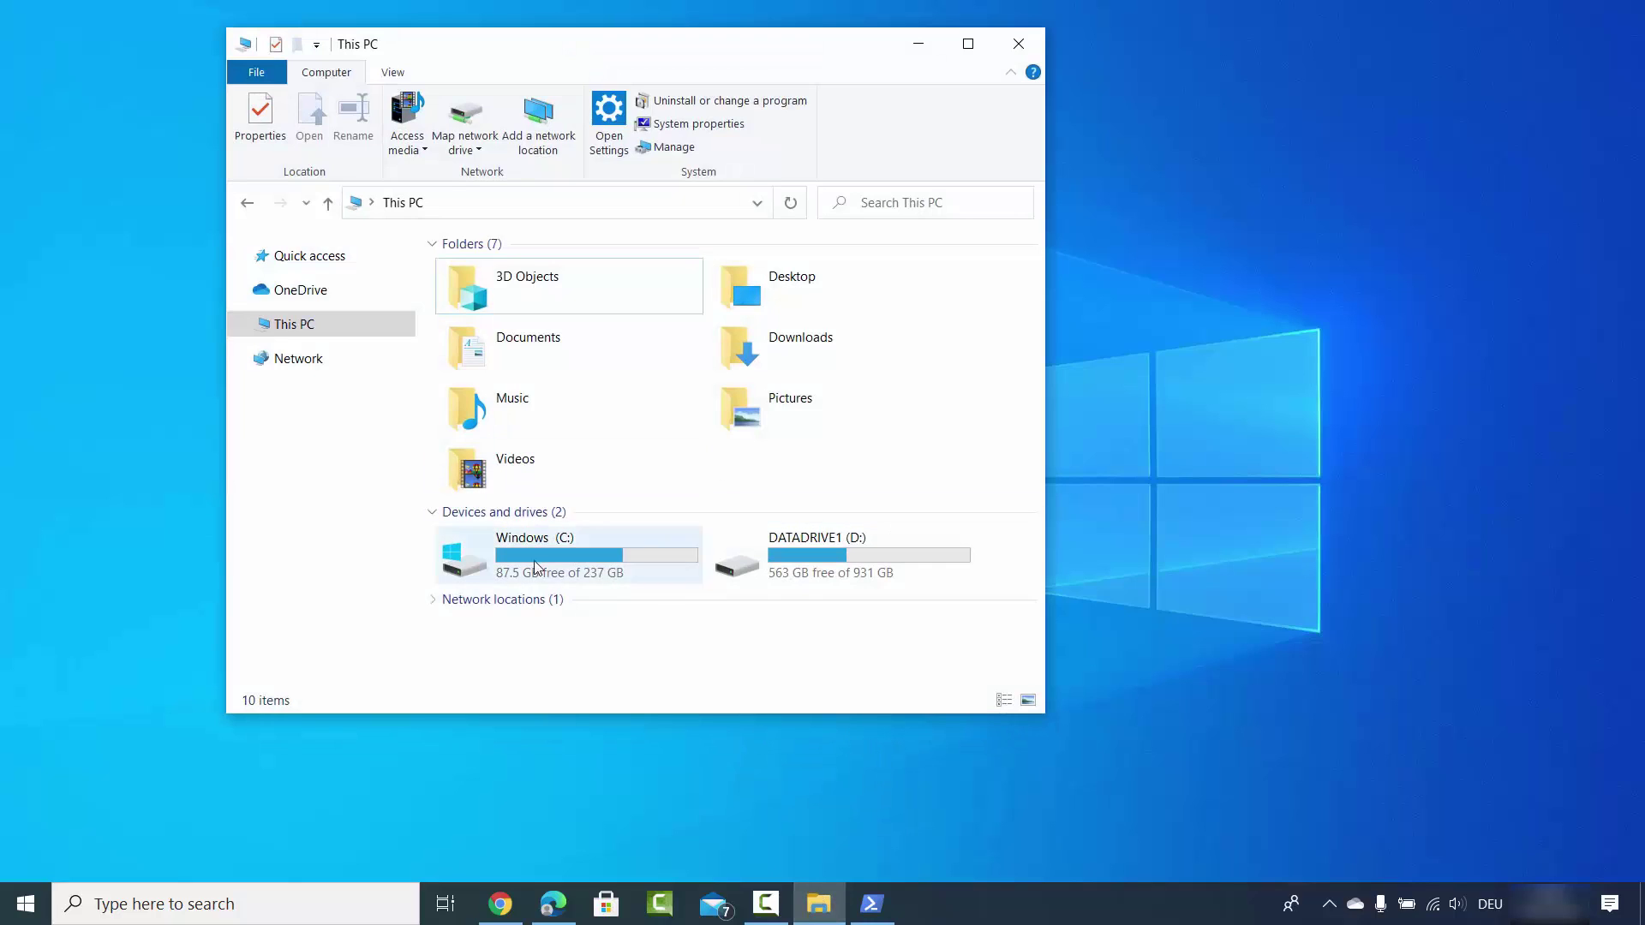
# Open OneDrive Settings from the OneDrive entry in Explorer's navigation pane.
pyautogui.rightClick(302, 295)
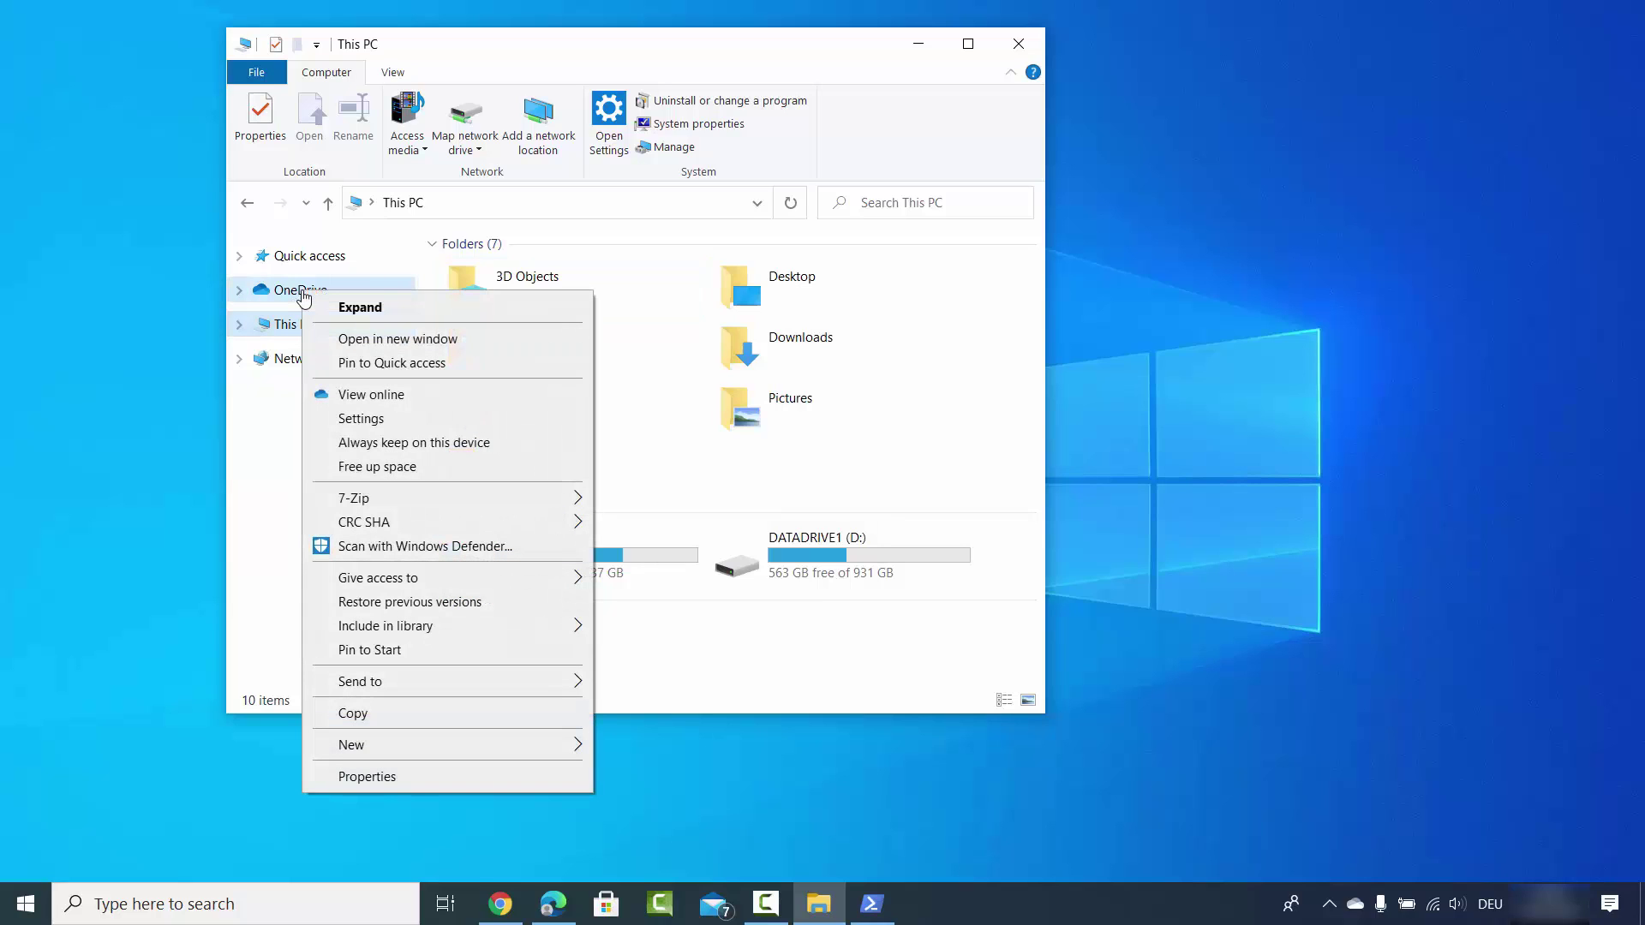
pyautogui.click(396, 419)
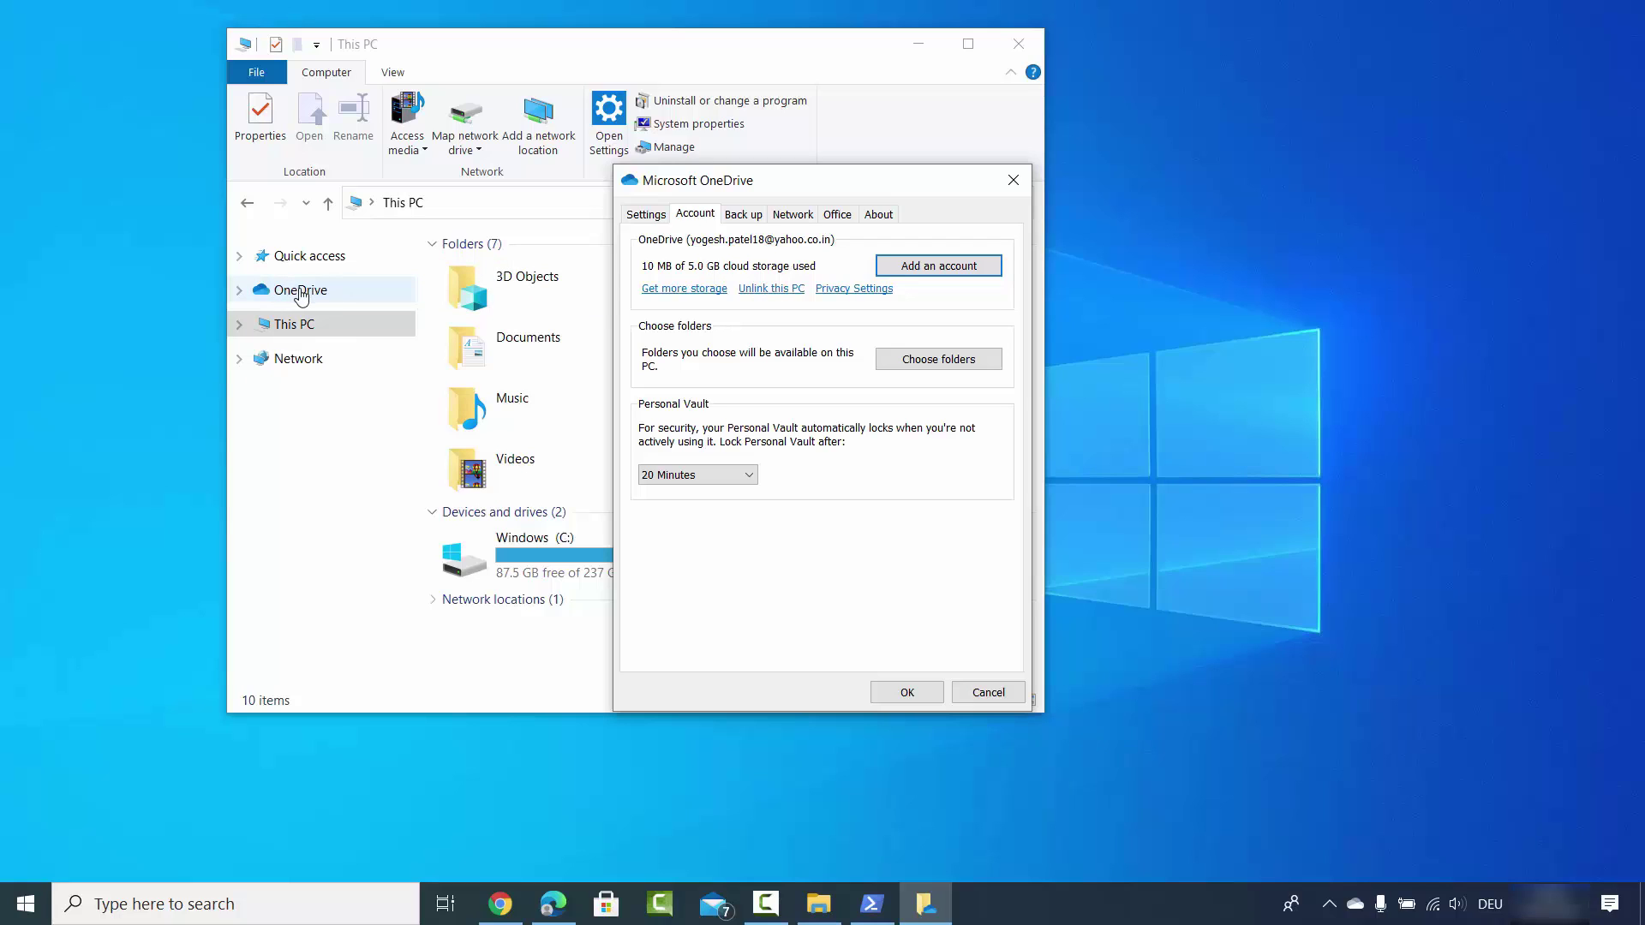
pyautogui.click(1356, 905)
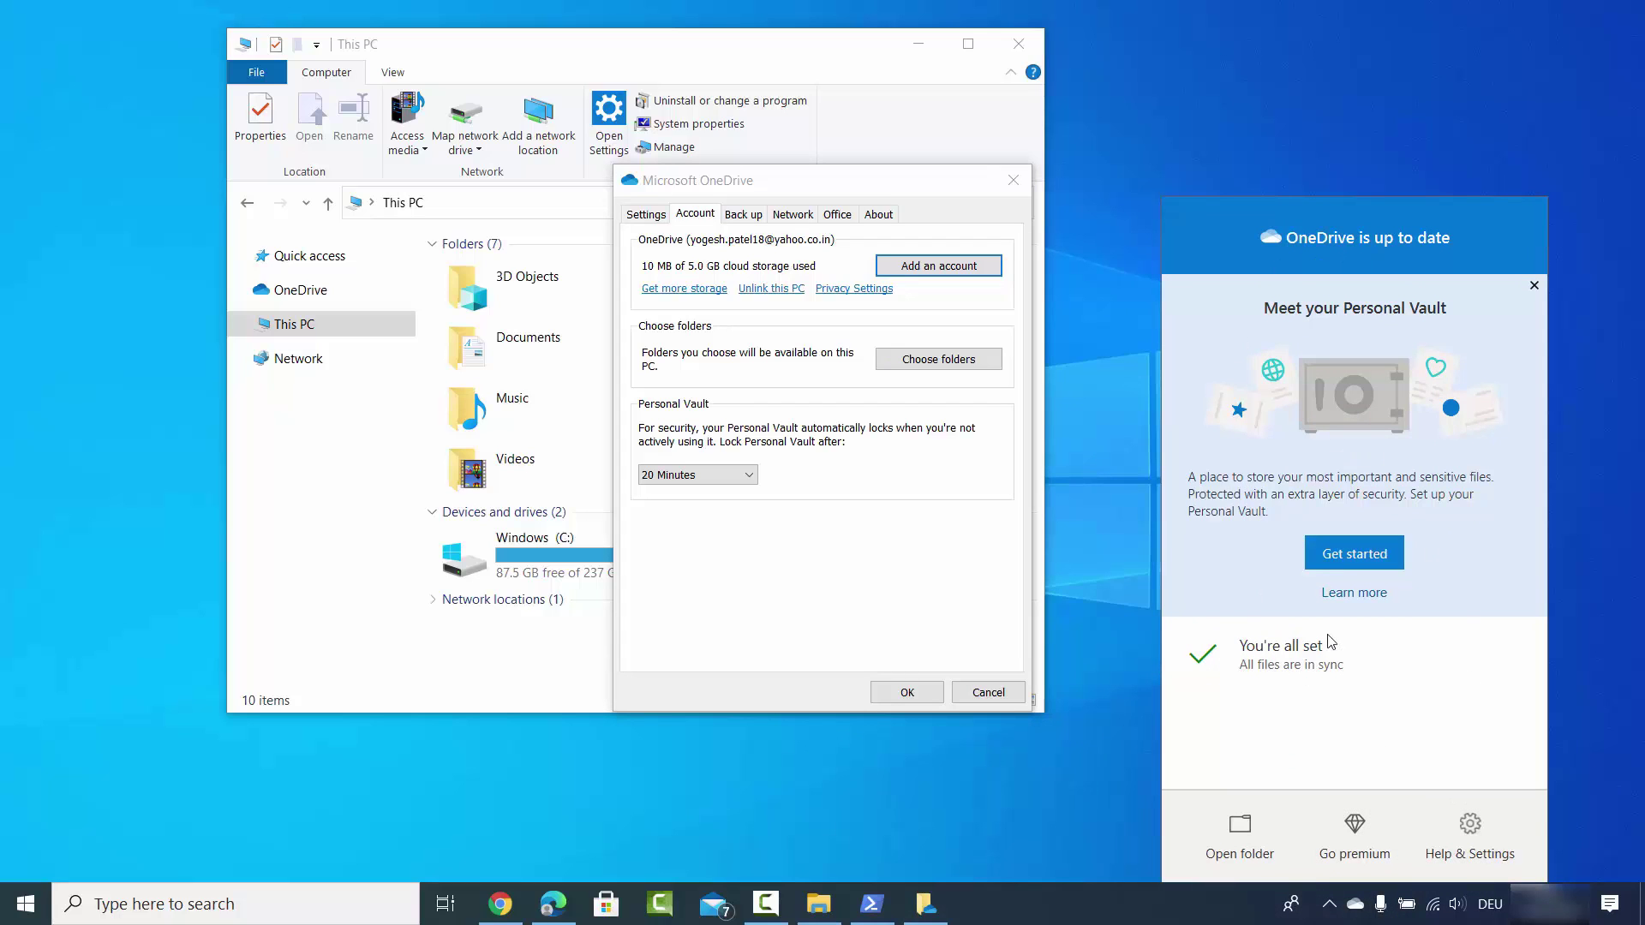
pyautogui.click(1470, 827)
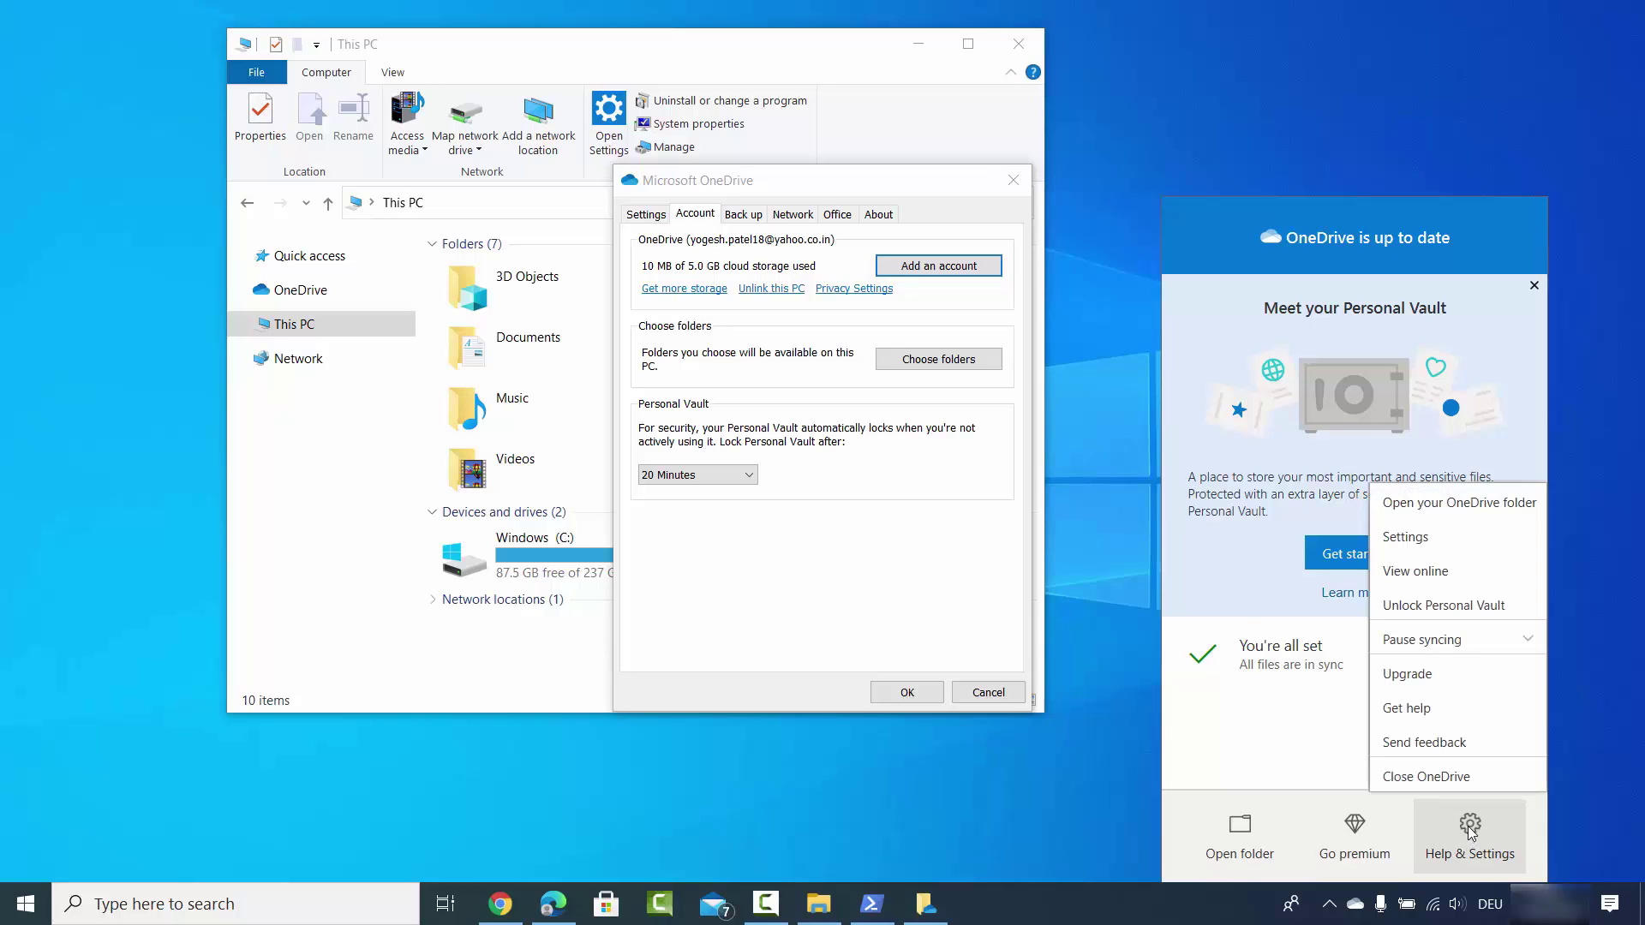
pyautogui.click(1405, 538)
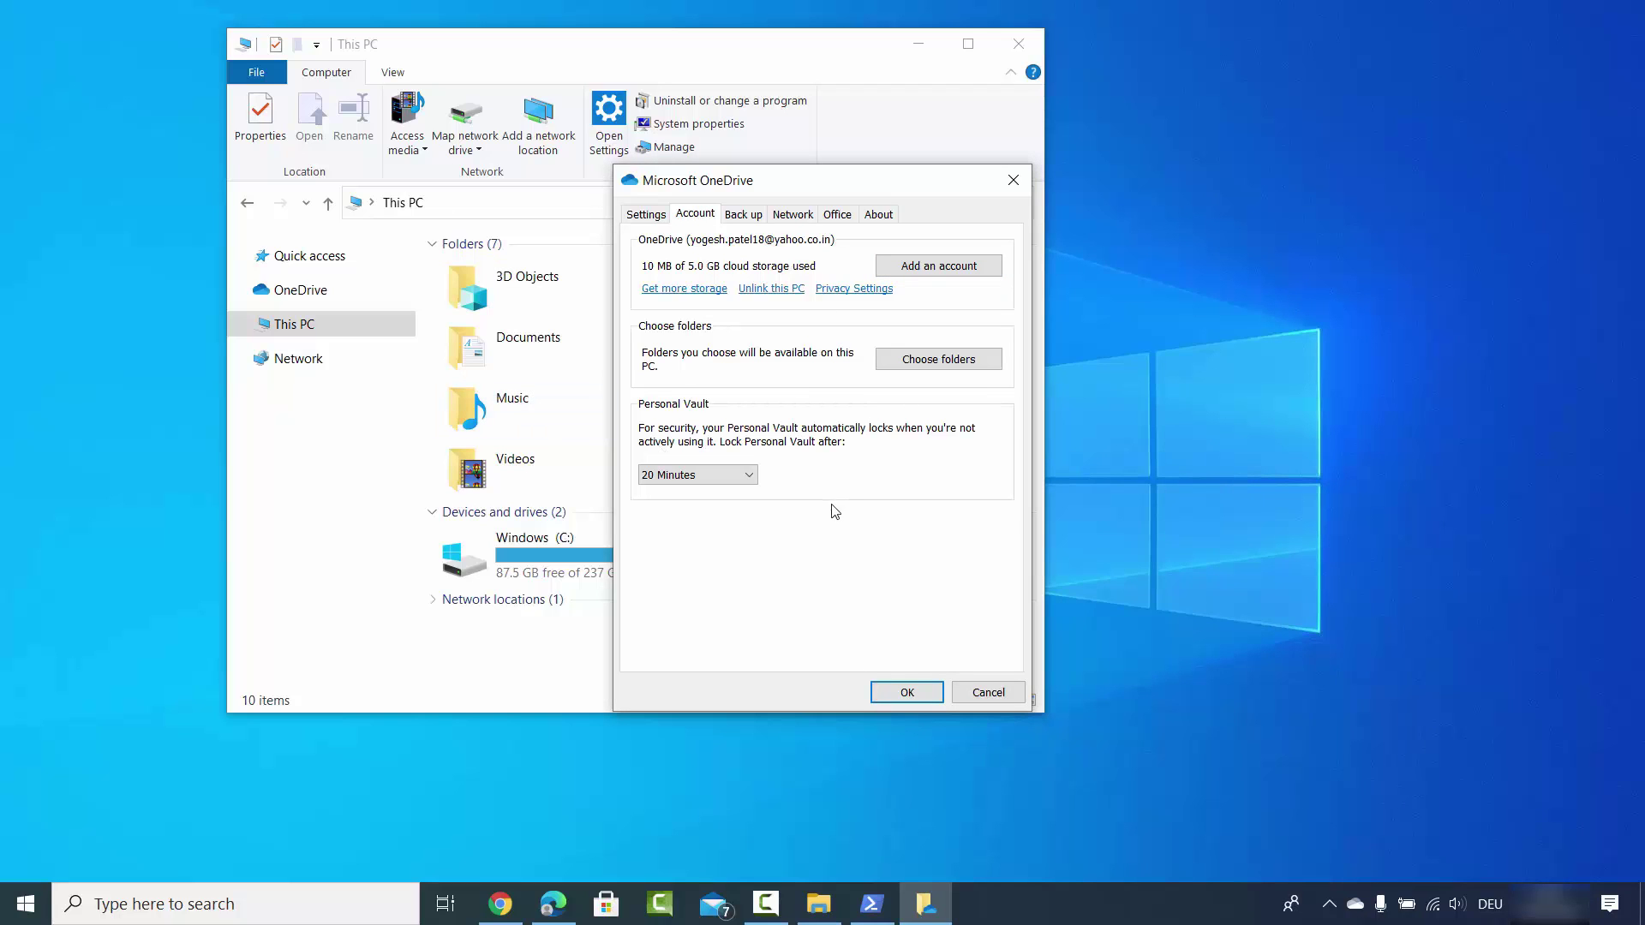
# Unlink this PC from the OneDrive account and confirm with Unlink account.
pyautogui.click(763, 290)
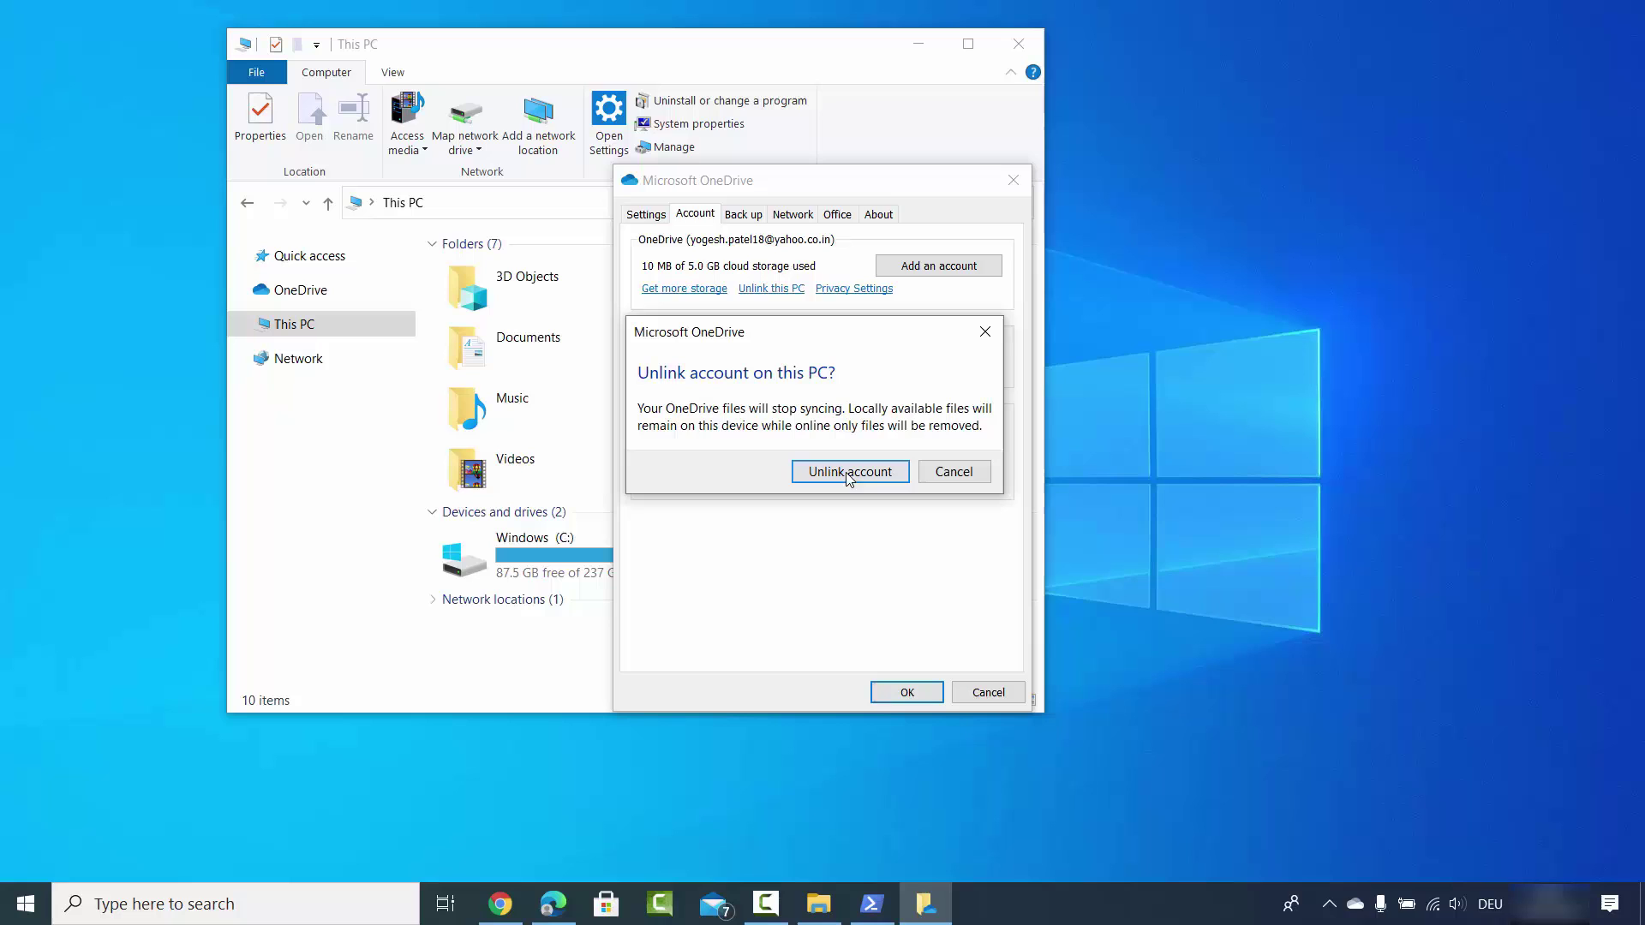
pyautogui.click(844, 475)
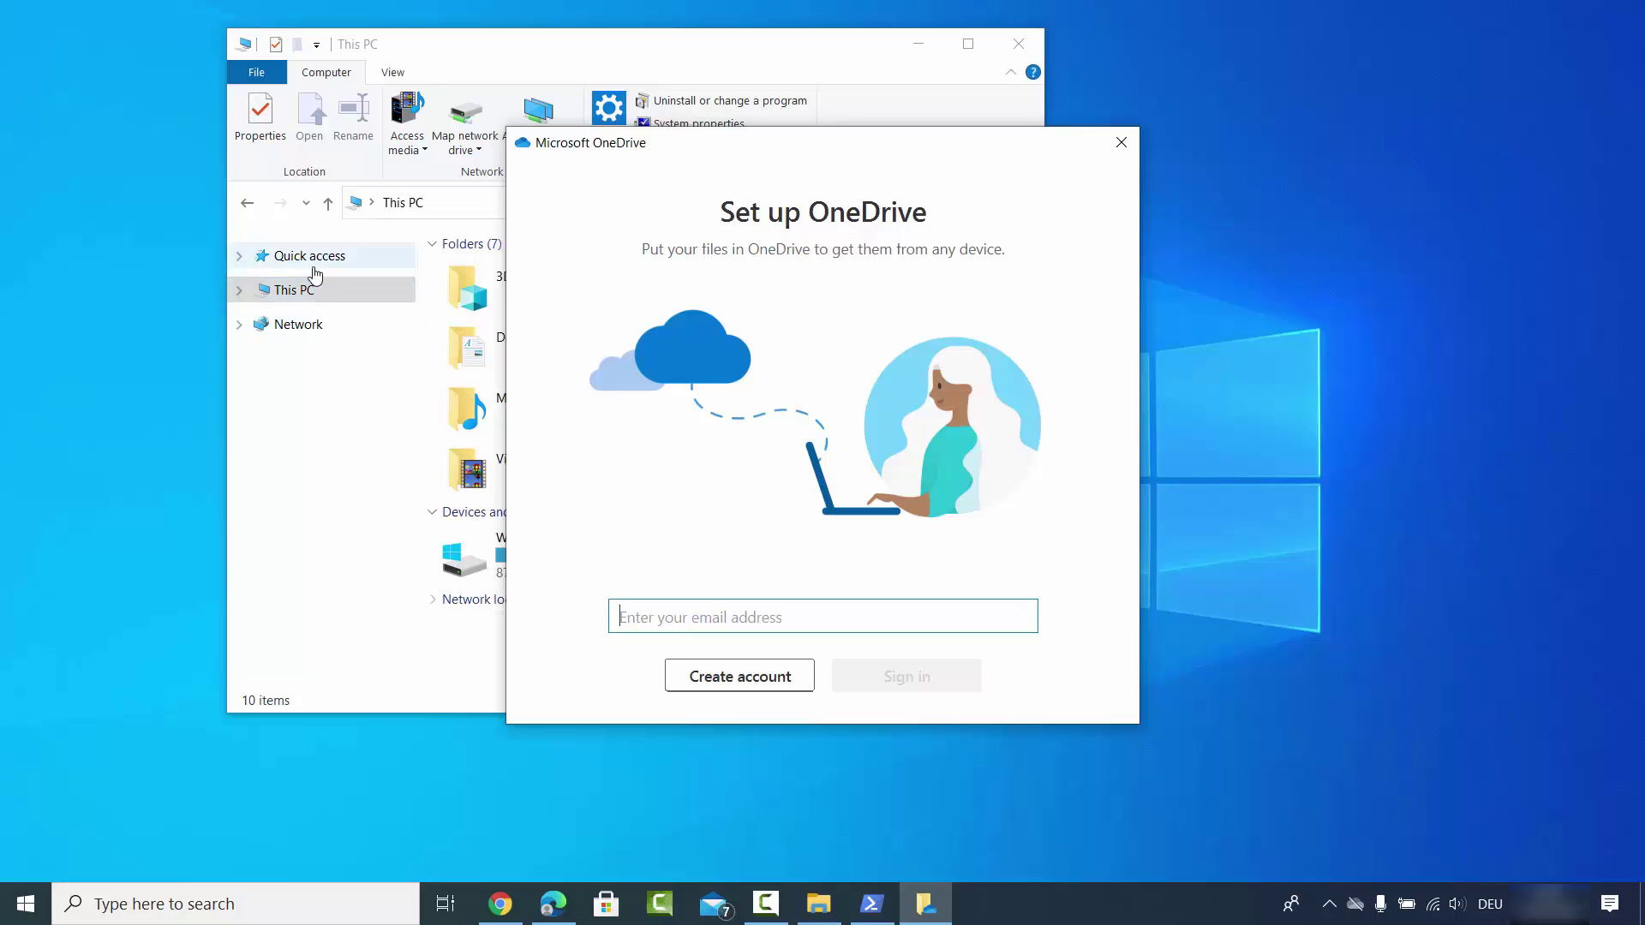
# Close the Set up OneDrive window and check the tray status showing OneDrive isn't connected.
pyautogui.click(267, 296)
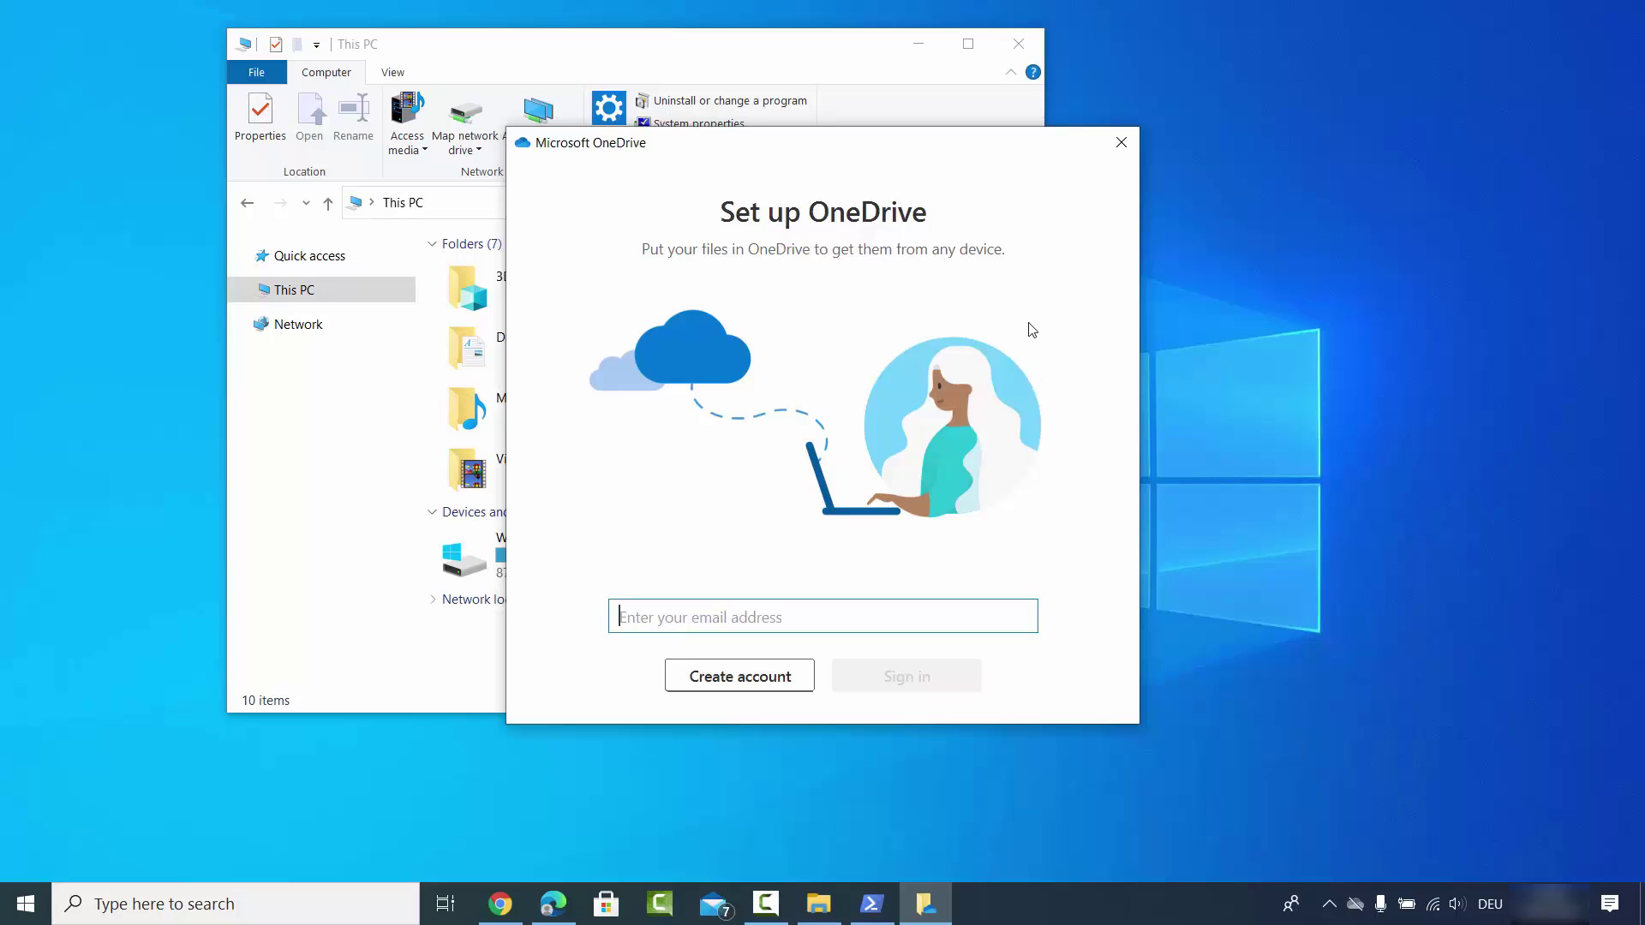
pyautogui.click(1119, 146)
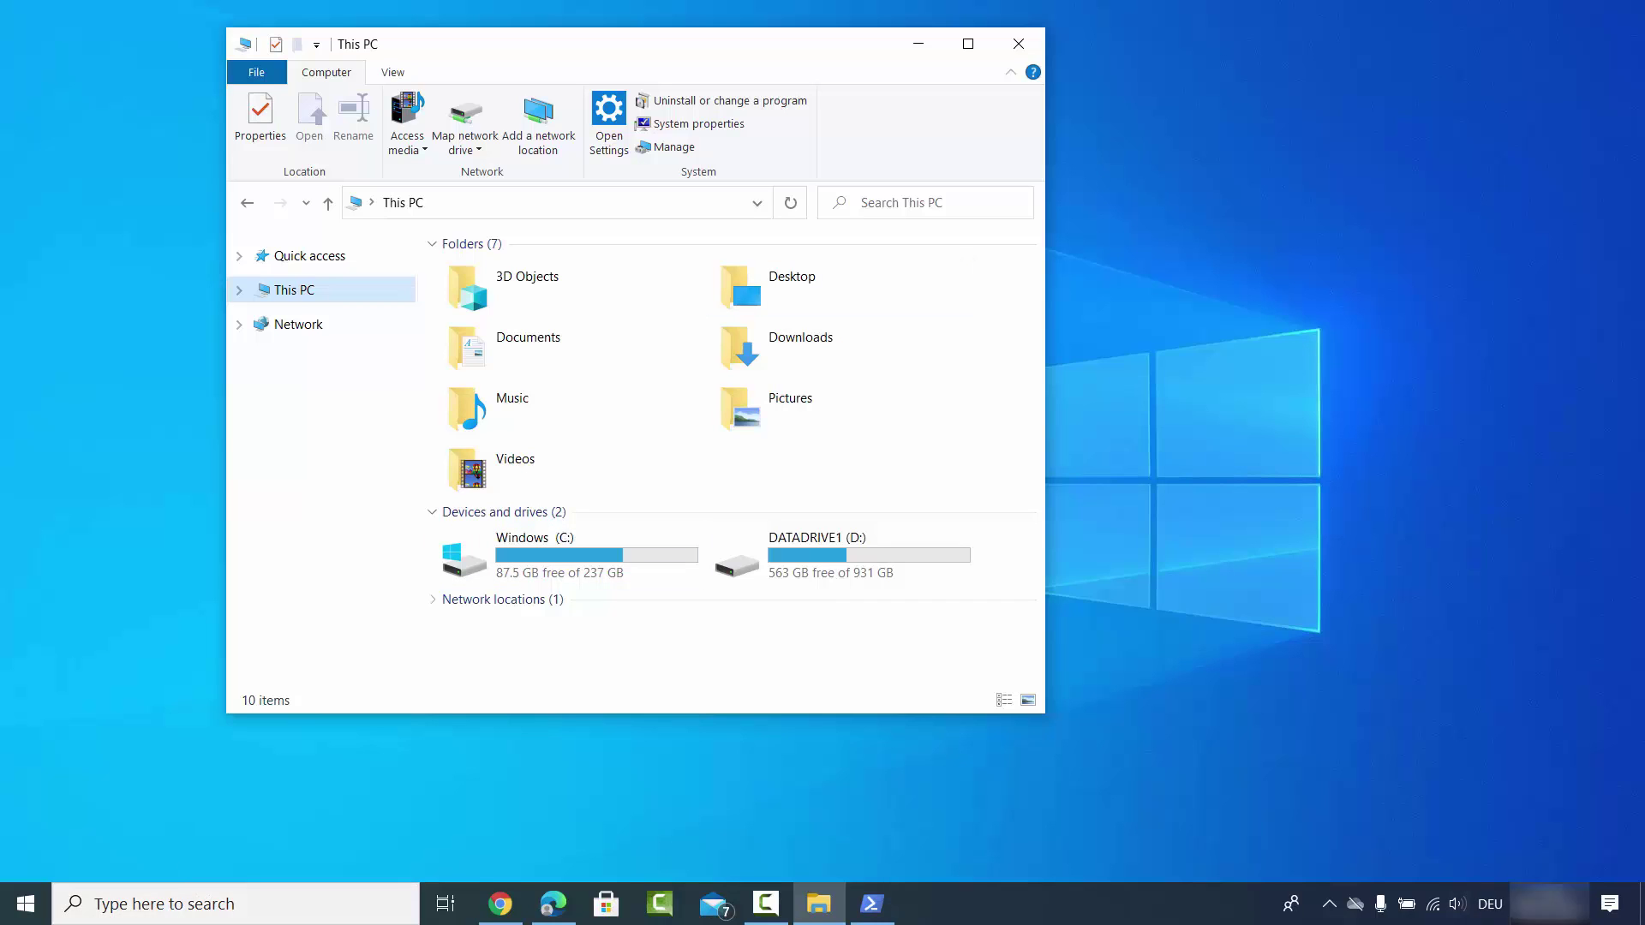
pyautogui.click(1357, 907)
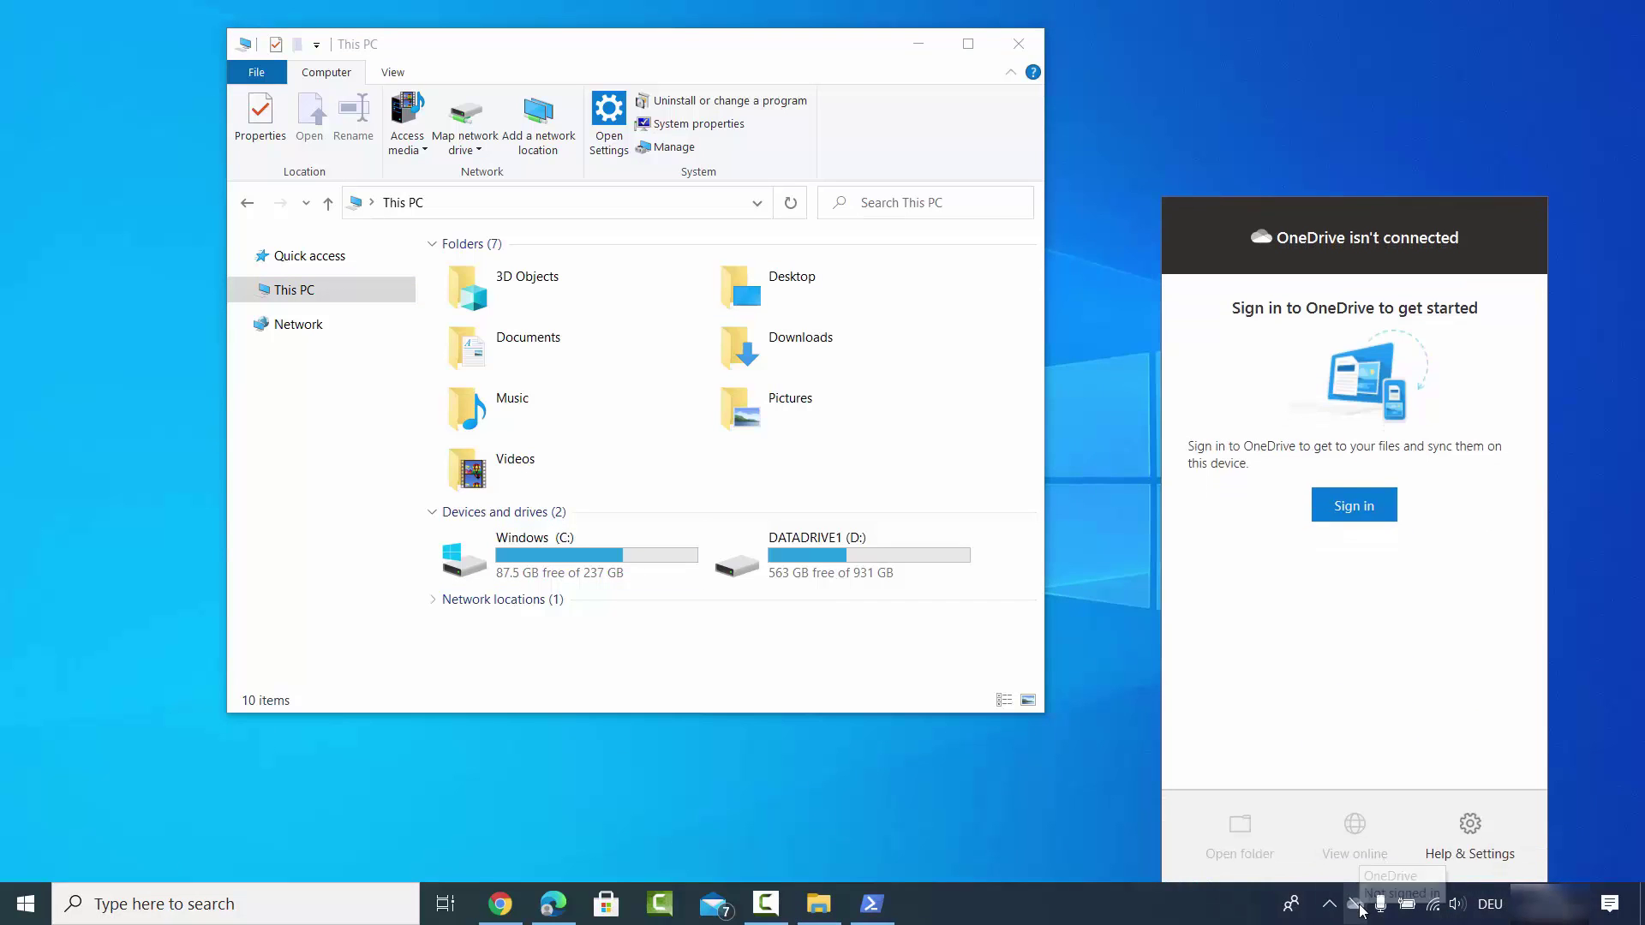
# Search Windows for 'one' and launch the OneDrive app from Best match.
pyautogui.click(798, 819)
pyautogui.click(270, 908)
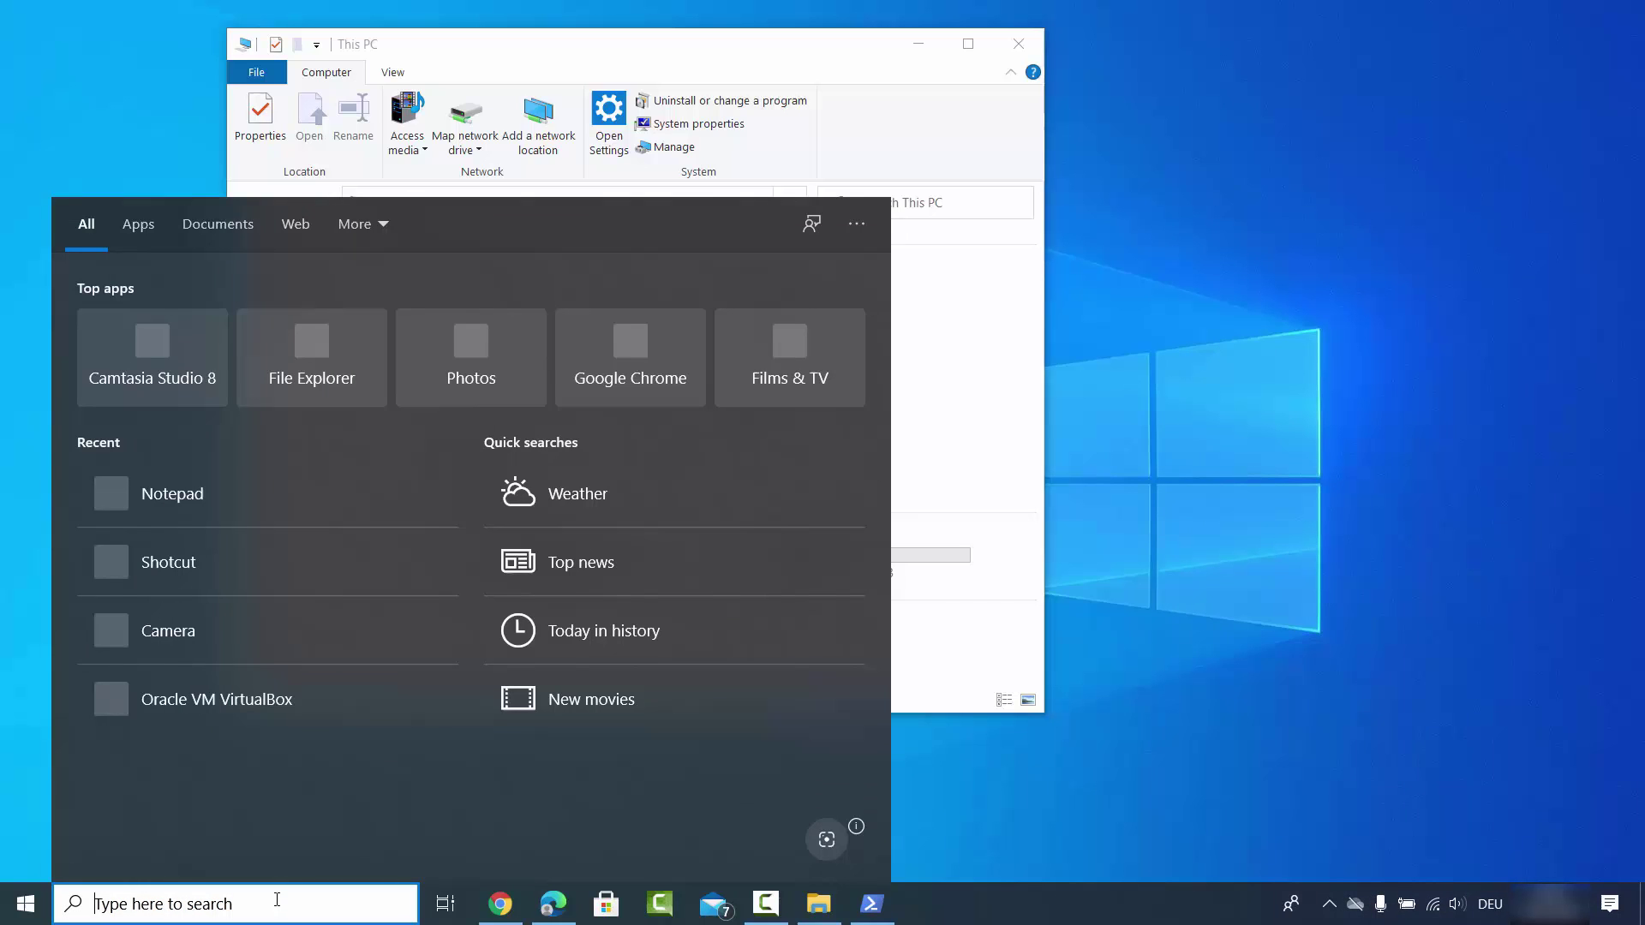
pyautogui.write('one')
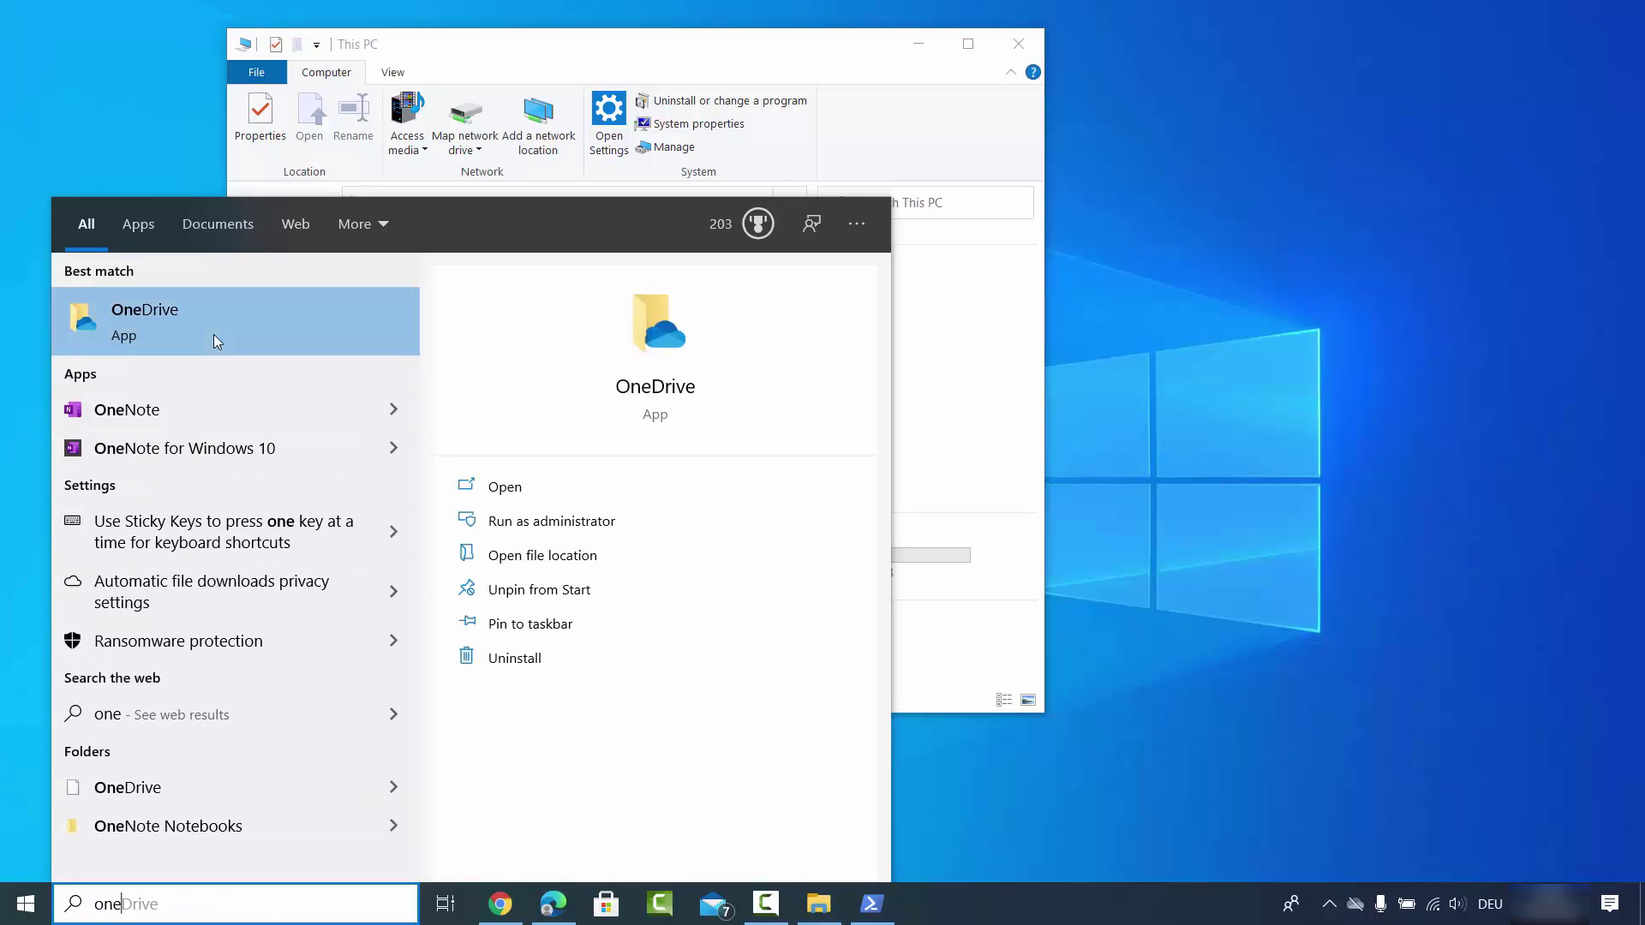
pyautogui.click(151, 332)
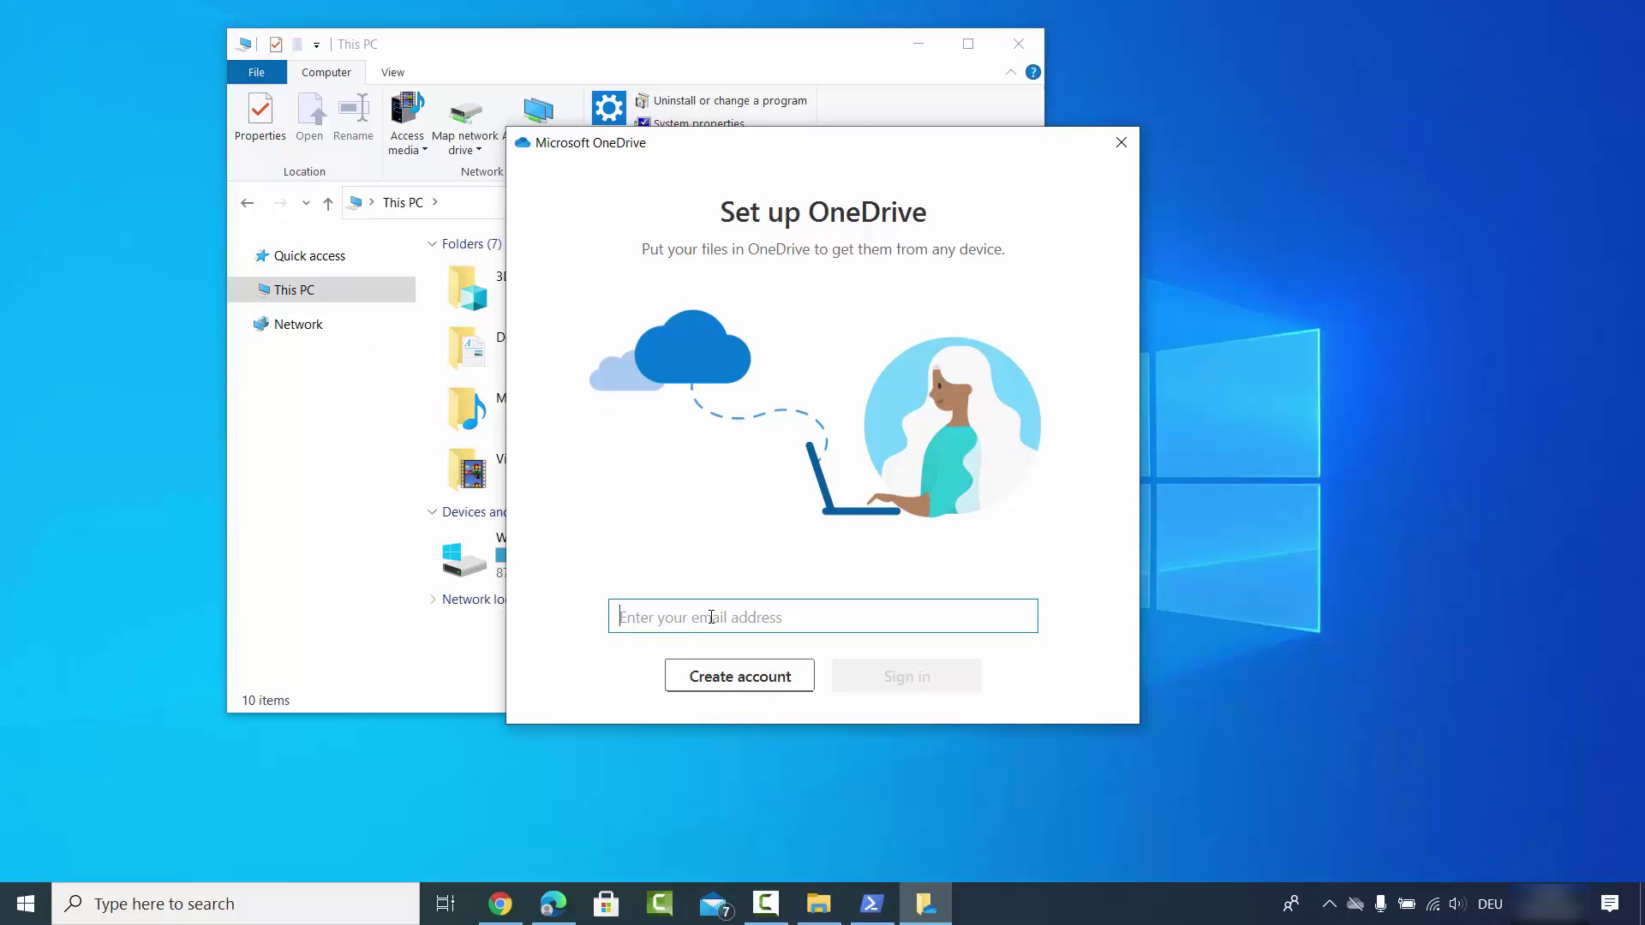
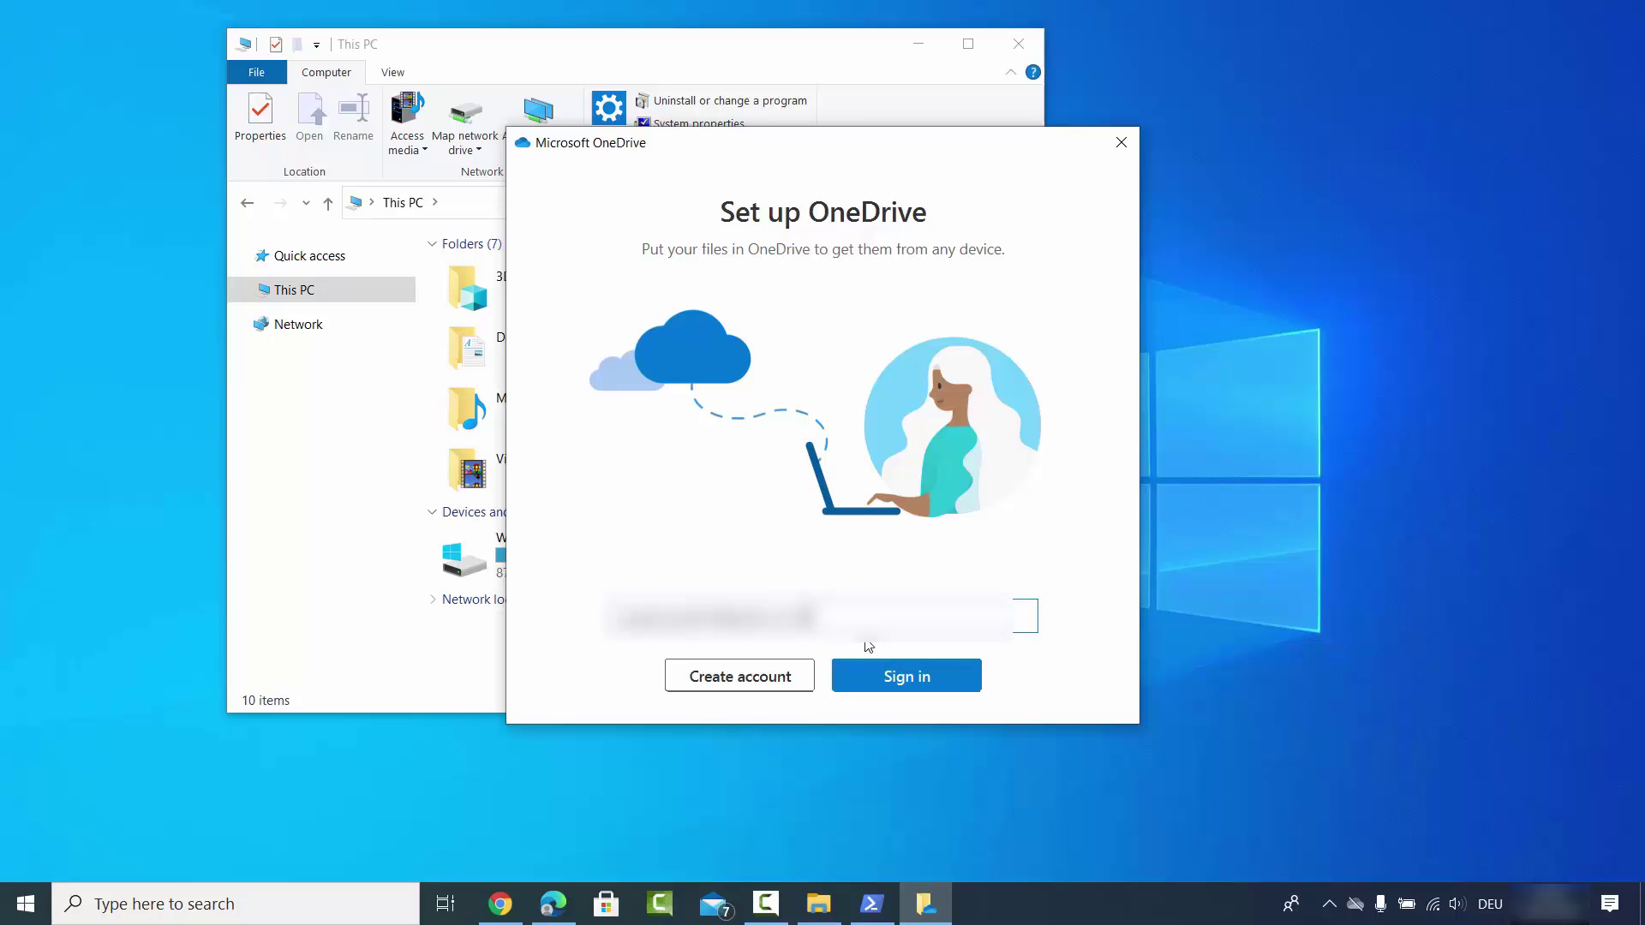
# Sign in to OneDrive with the account e-mail and the pasted account password.
pyautogui.click(906, 676)
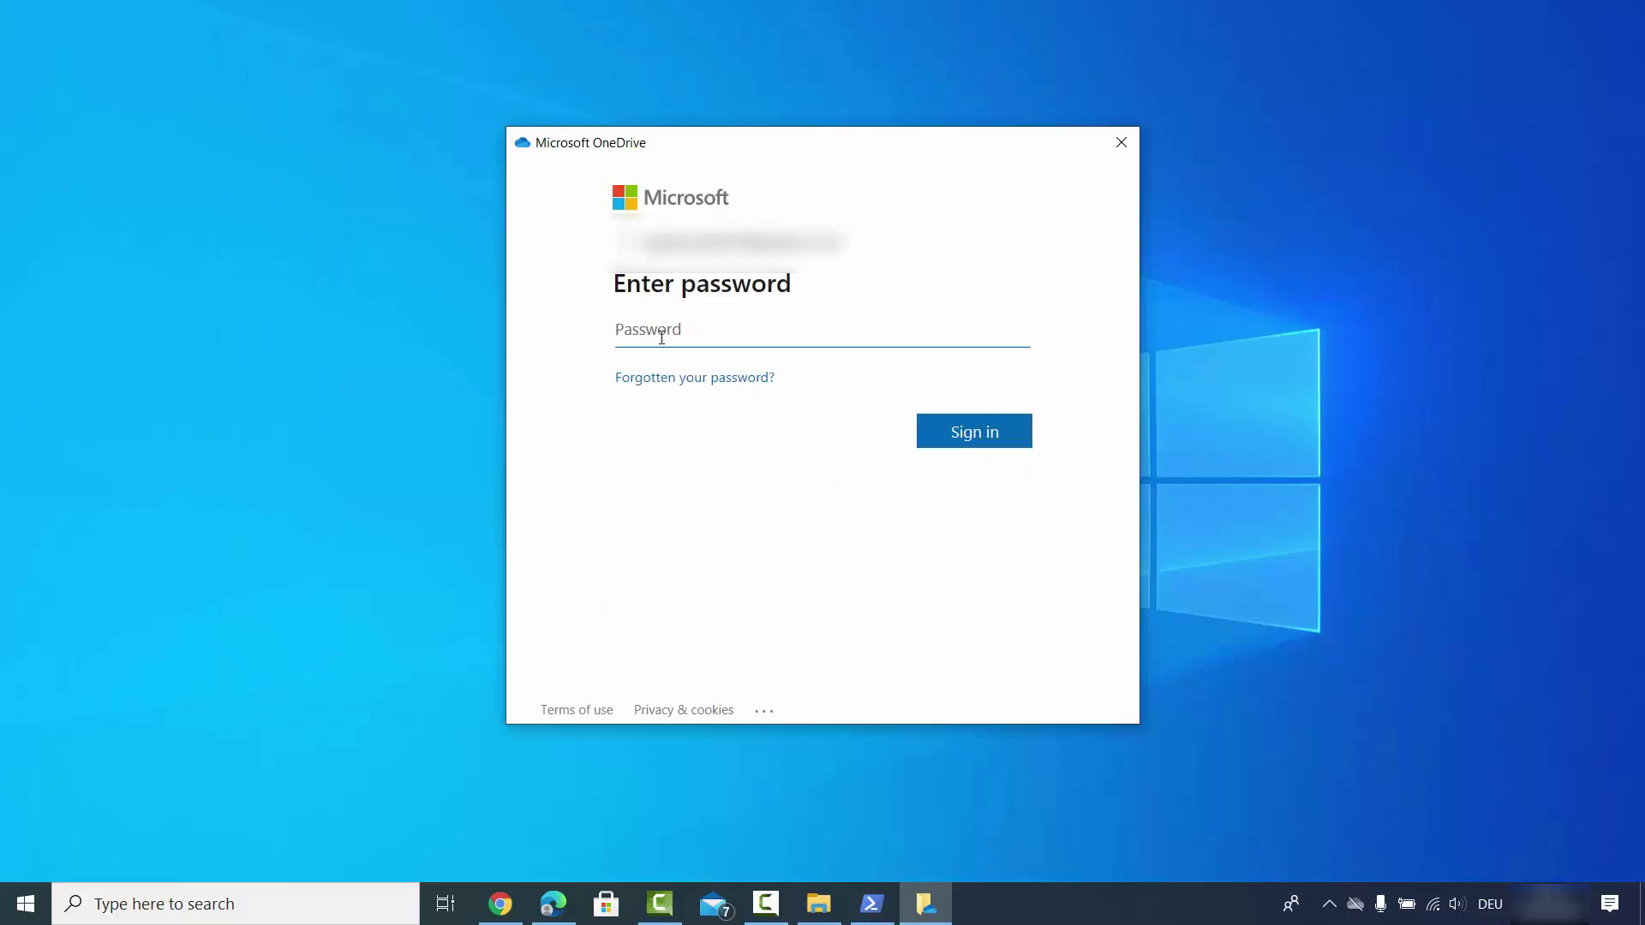
pyautogui.hotkey('ctrl', 'v')
pyautogui.click(959, 434)
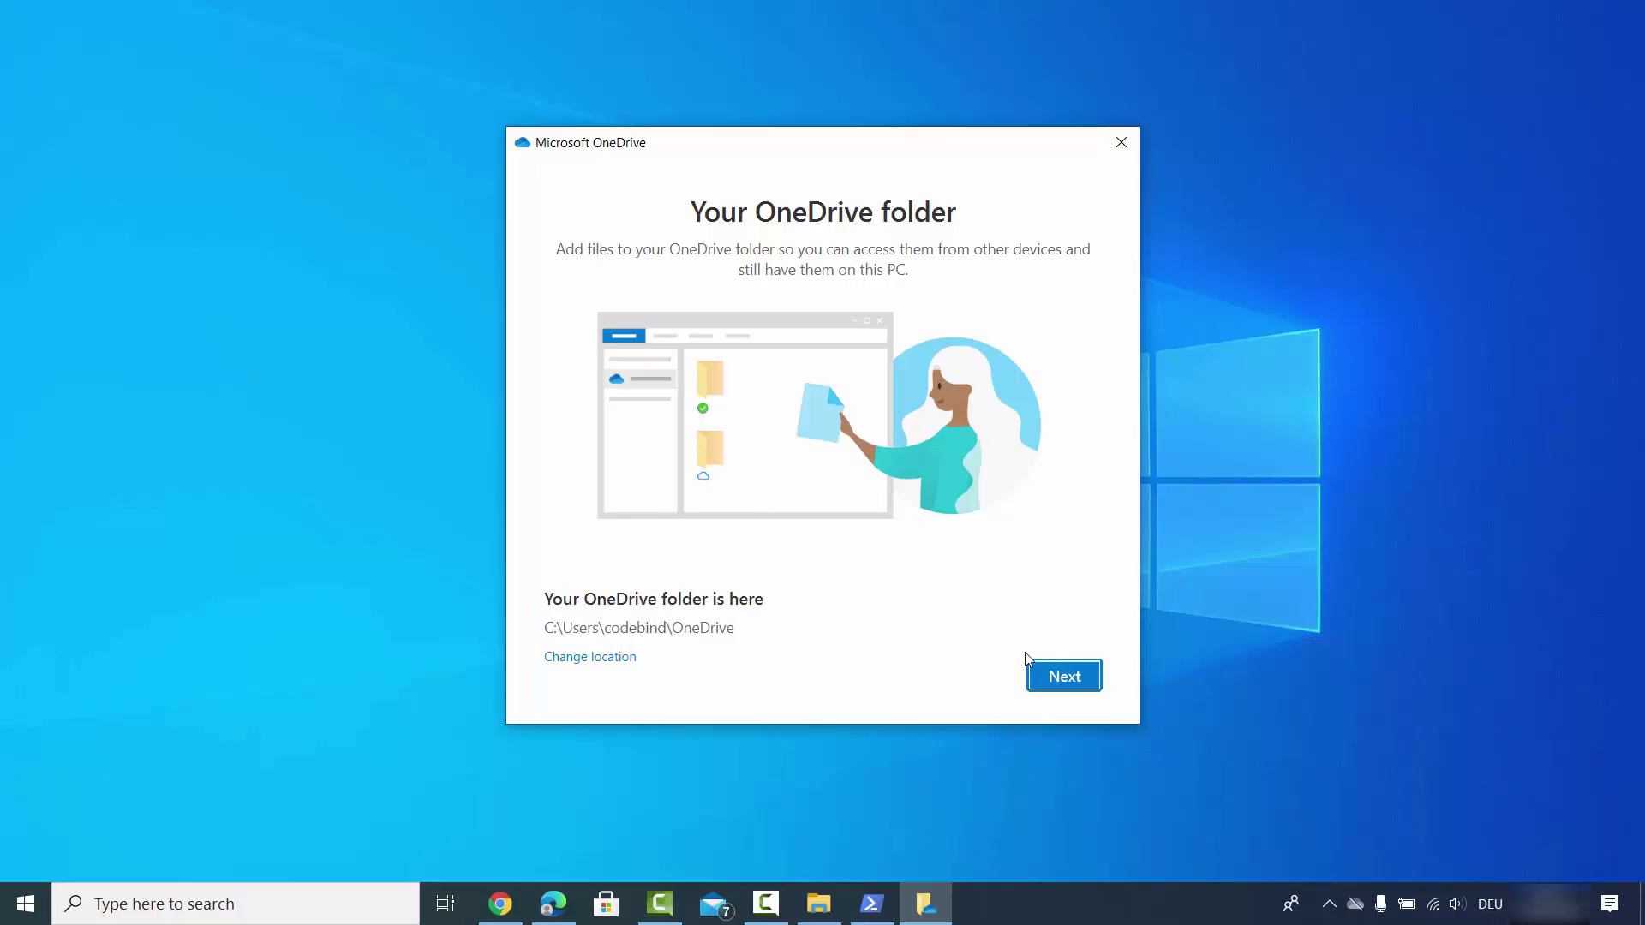
# Keep the default OneDrive folder, reuse the existing one, and verify OneDrive is up to date.
pyautogui.click(1083, 676)
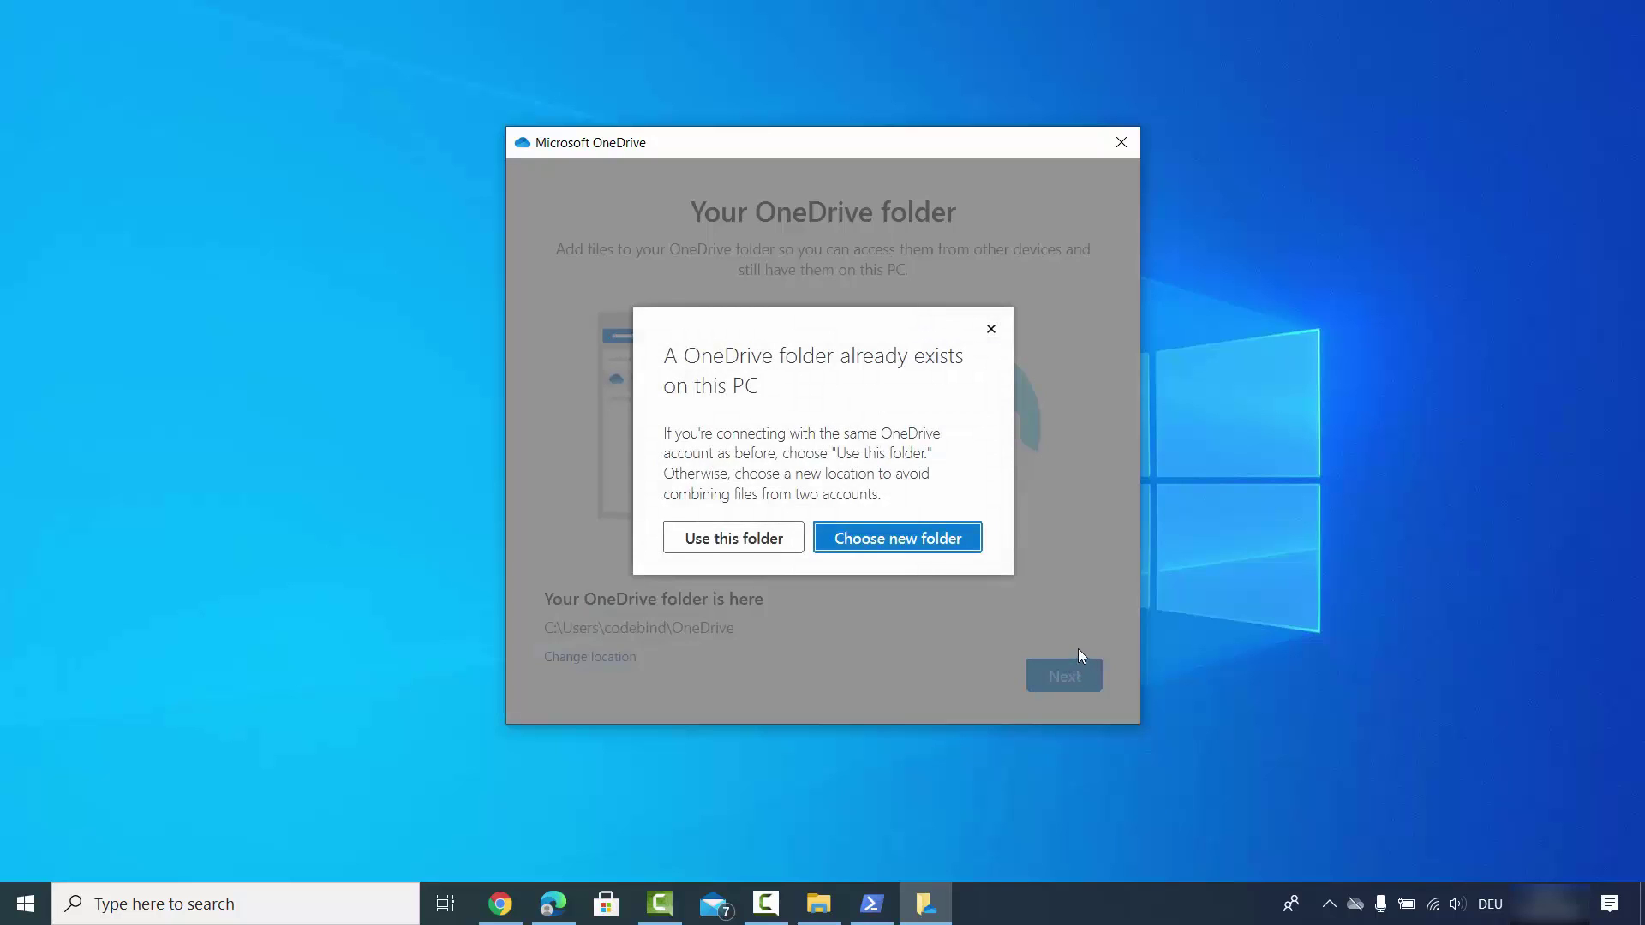
pyautogui.click(718, 547)
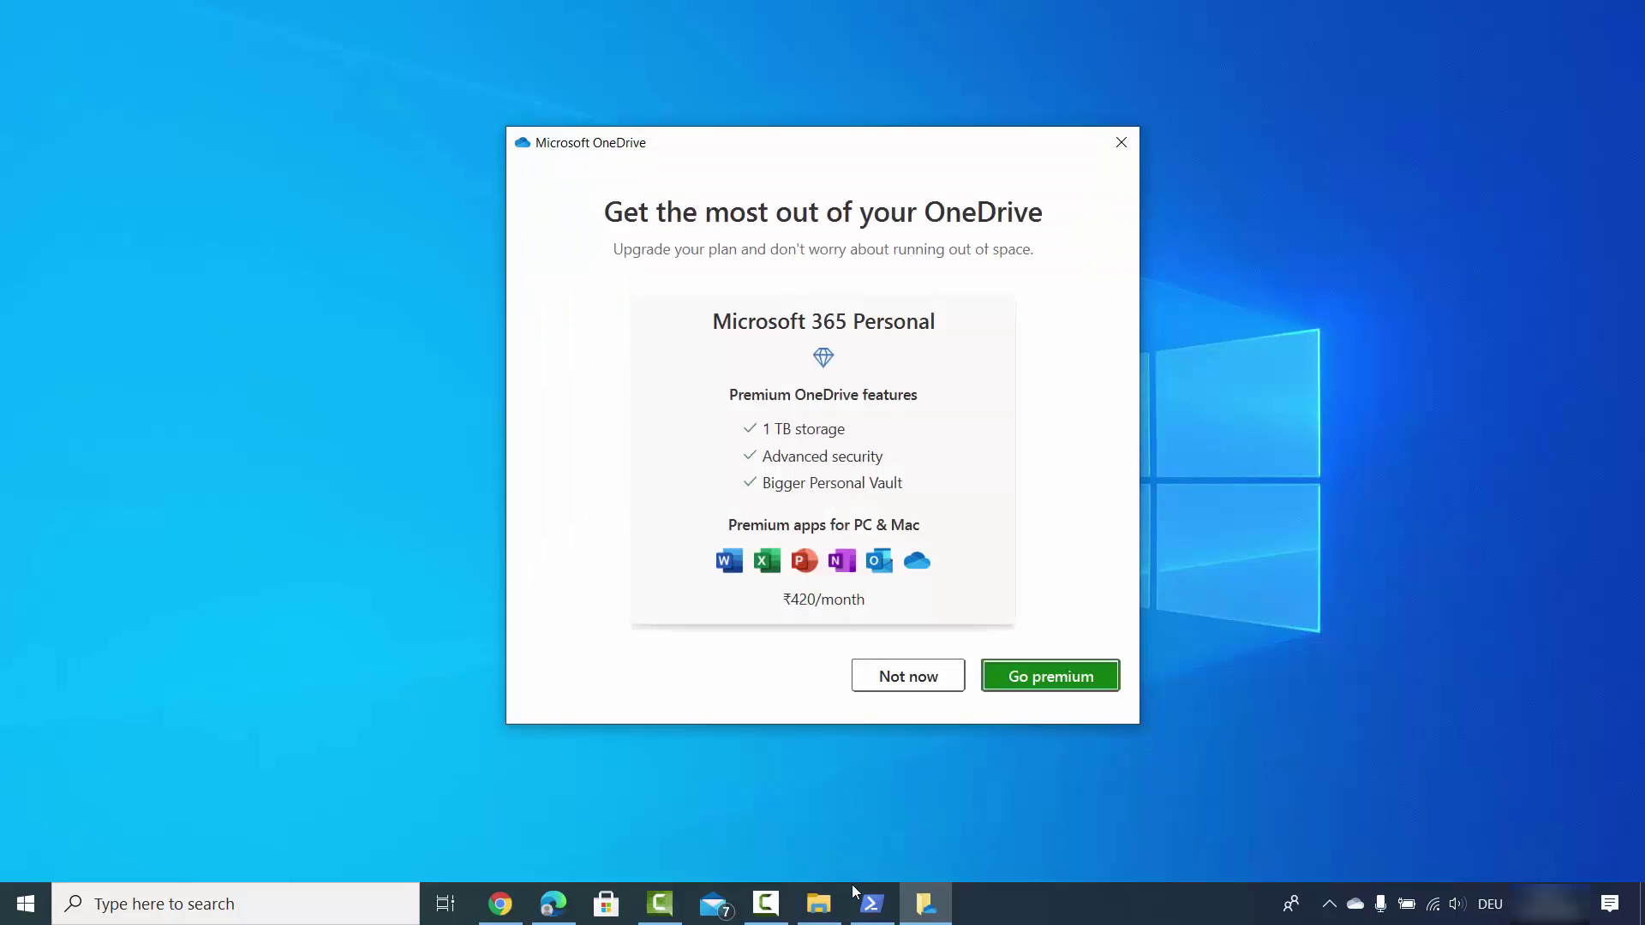
pyautogui.click(822, 805)
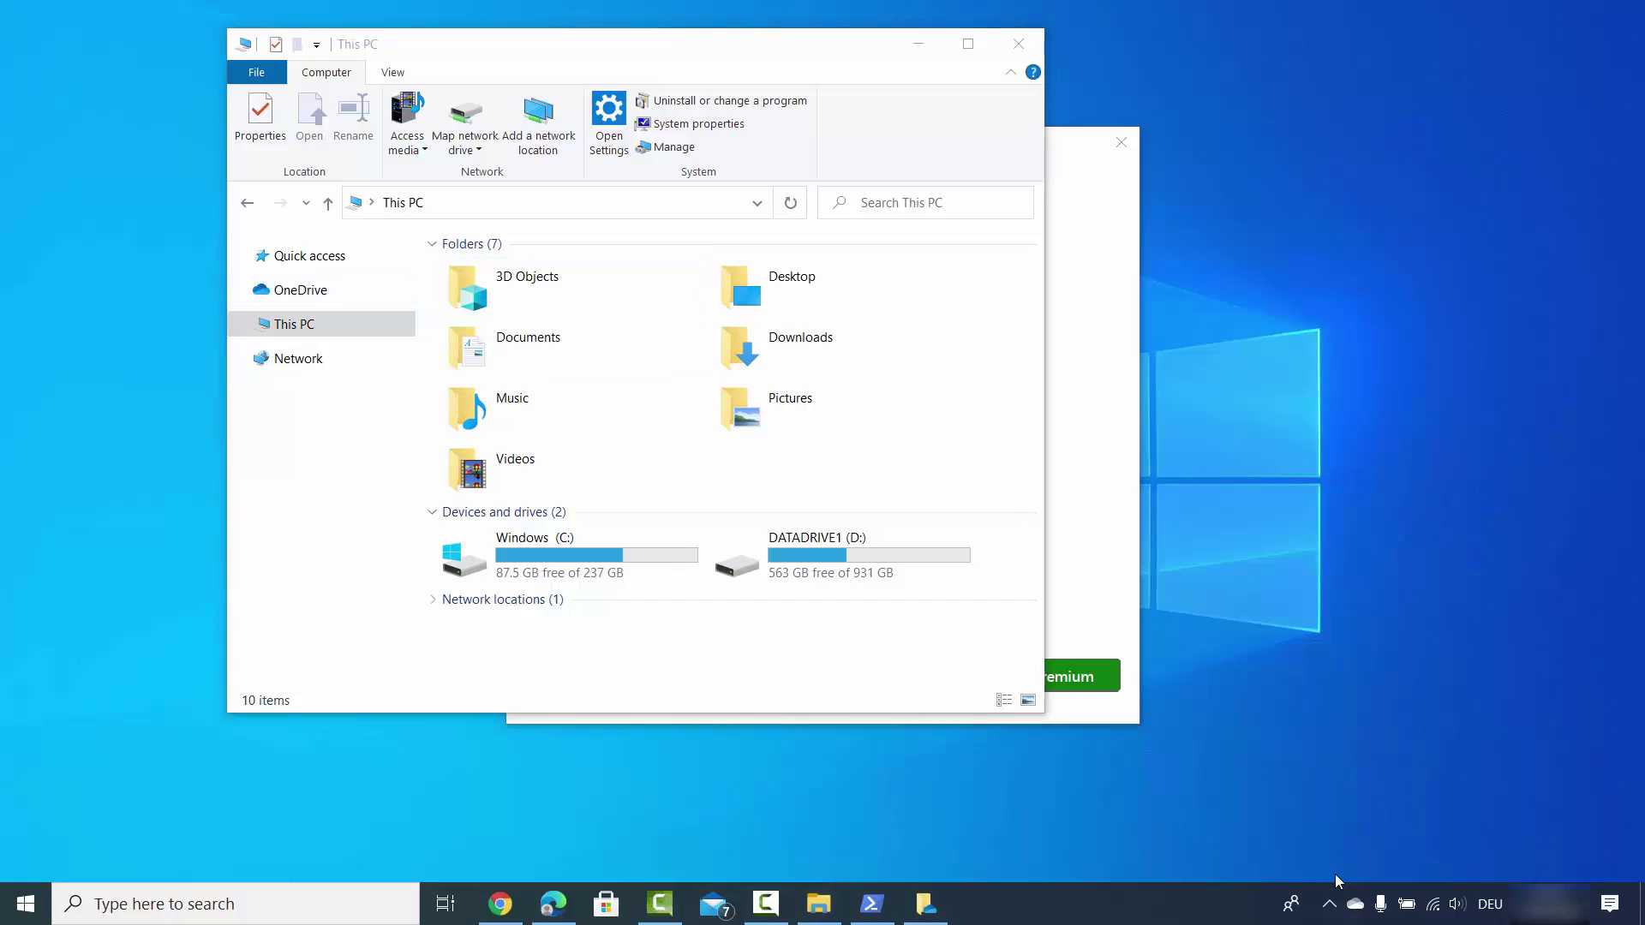
pyautogui.click(1355, 907)
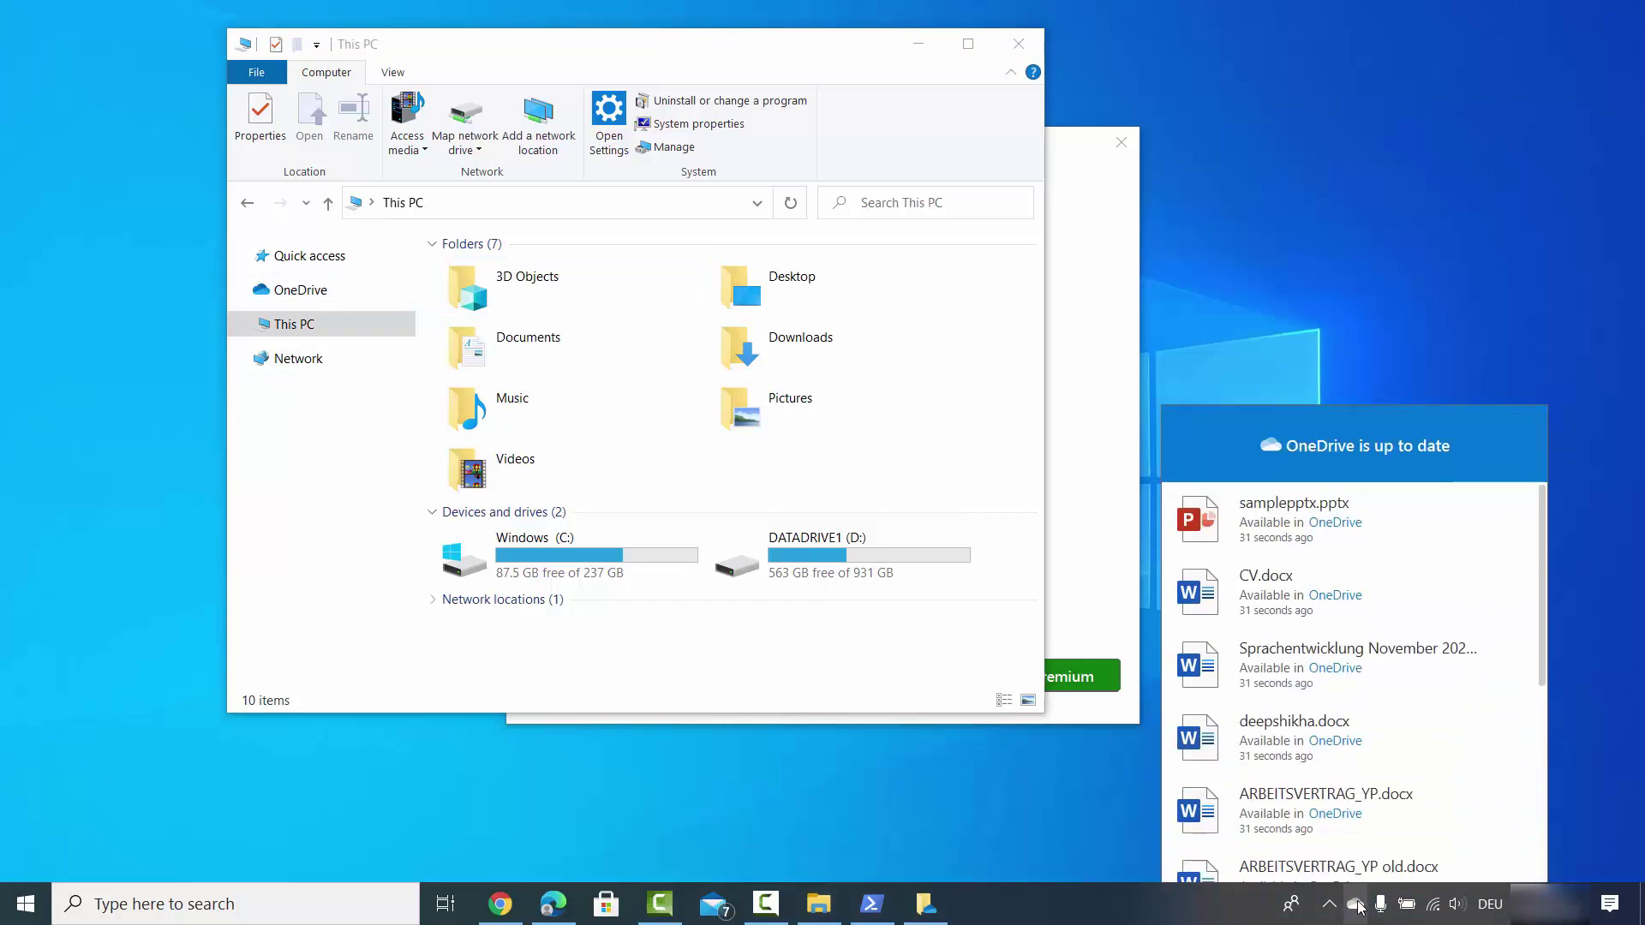
pyautogui.click(1605, 394)
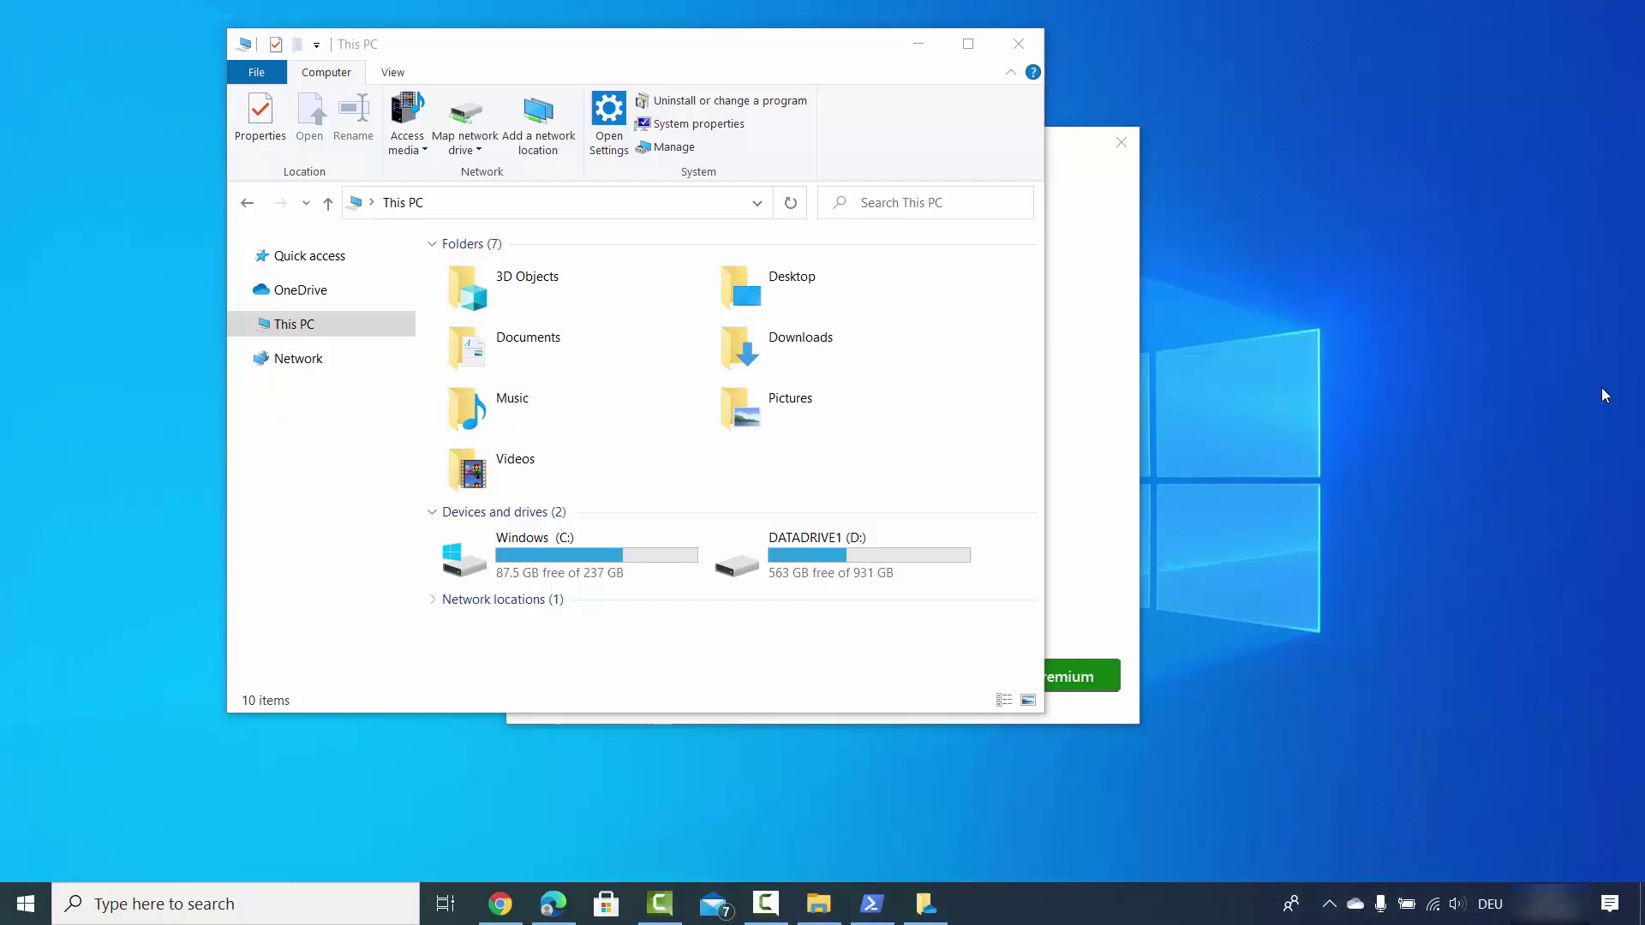
# Decline the Microsoft 365 Personal upgrade, go through the intro pages, and postpone the mobile app.
pyautogui.click(1105, 457)
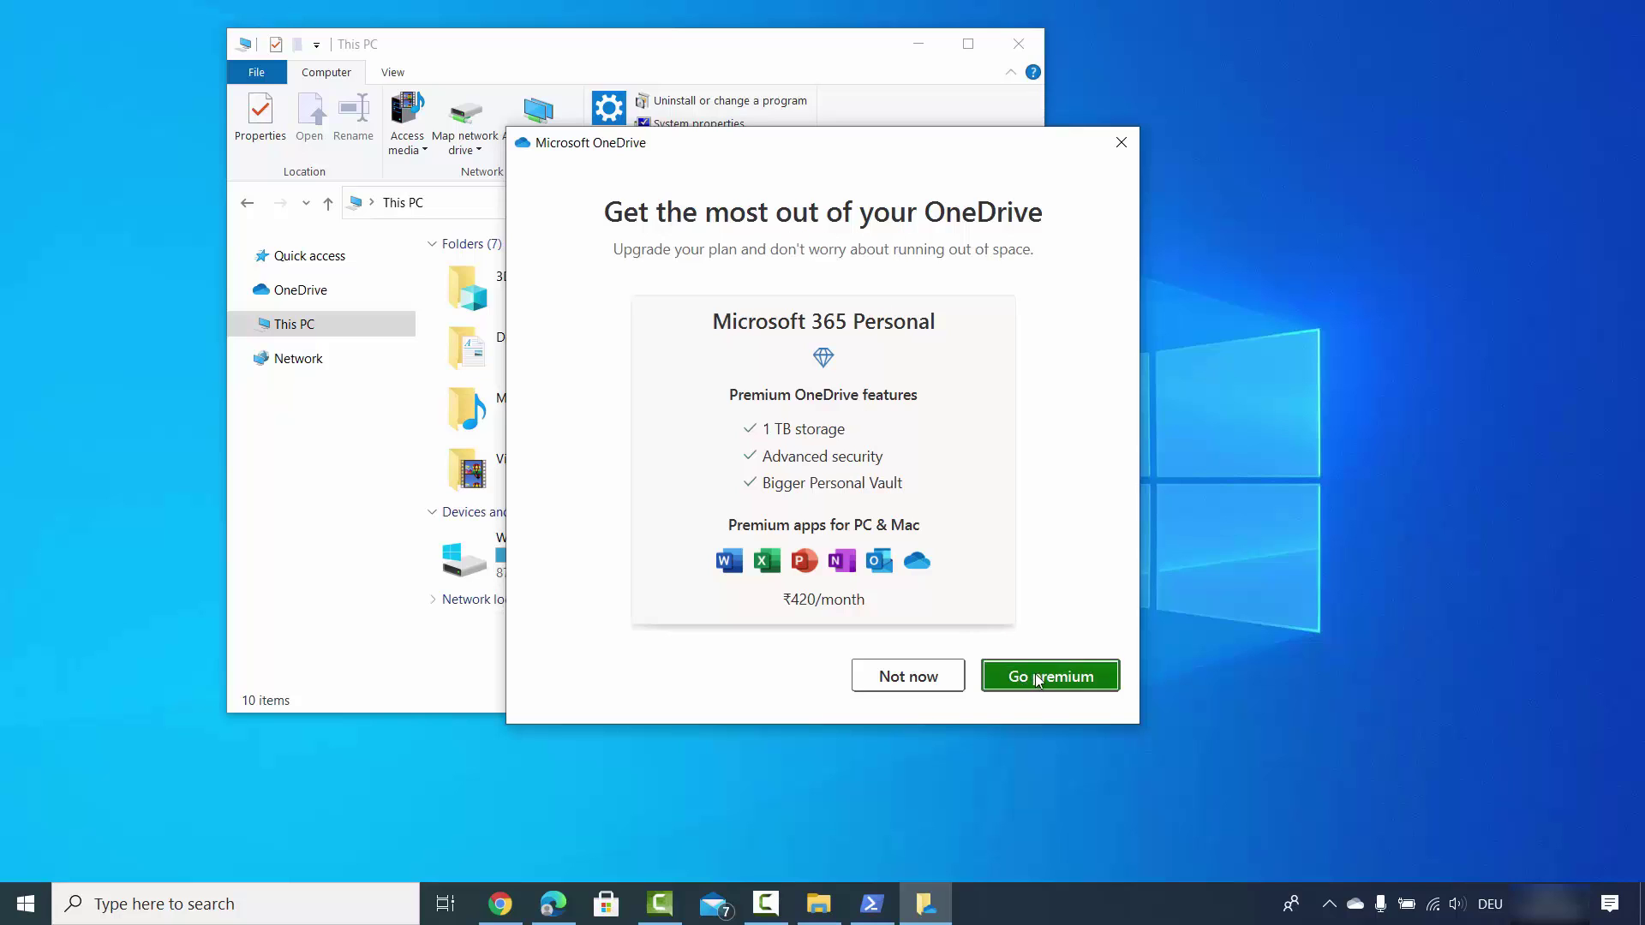
pyautogui.click(903, 682)
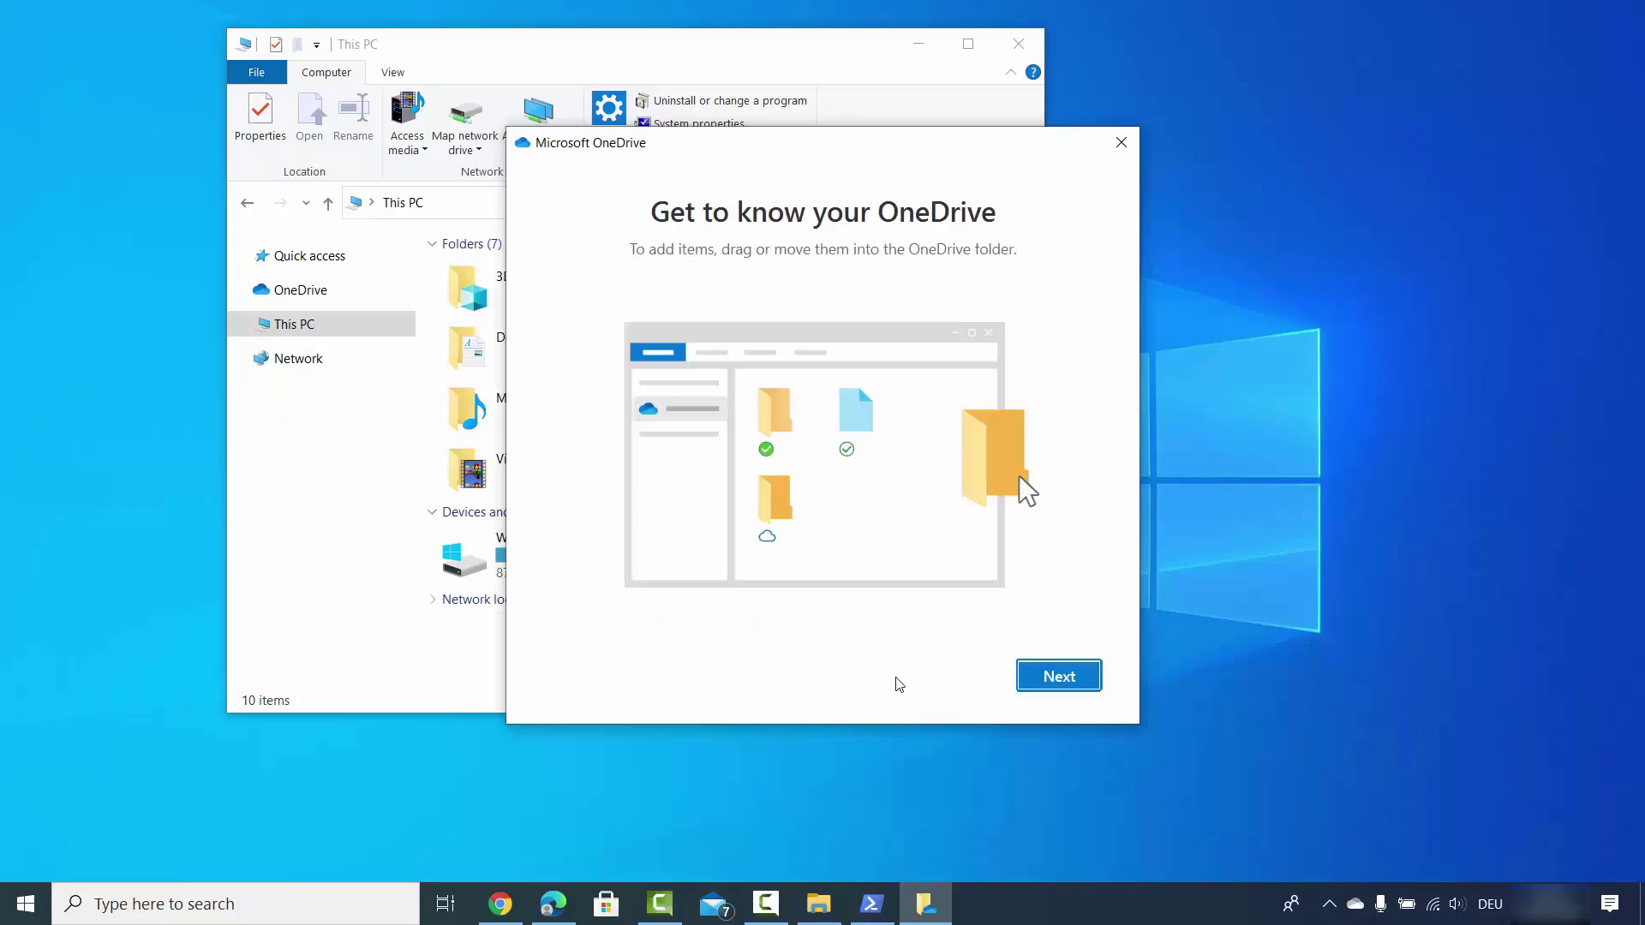
pyautogui.click(1041, 672)
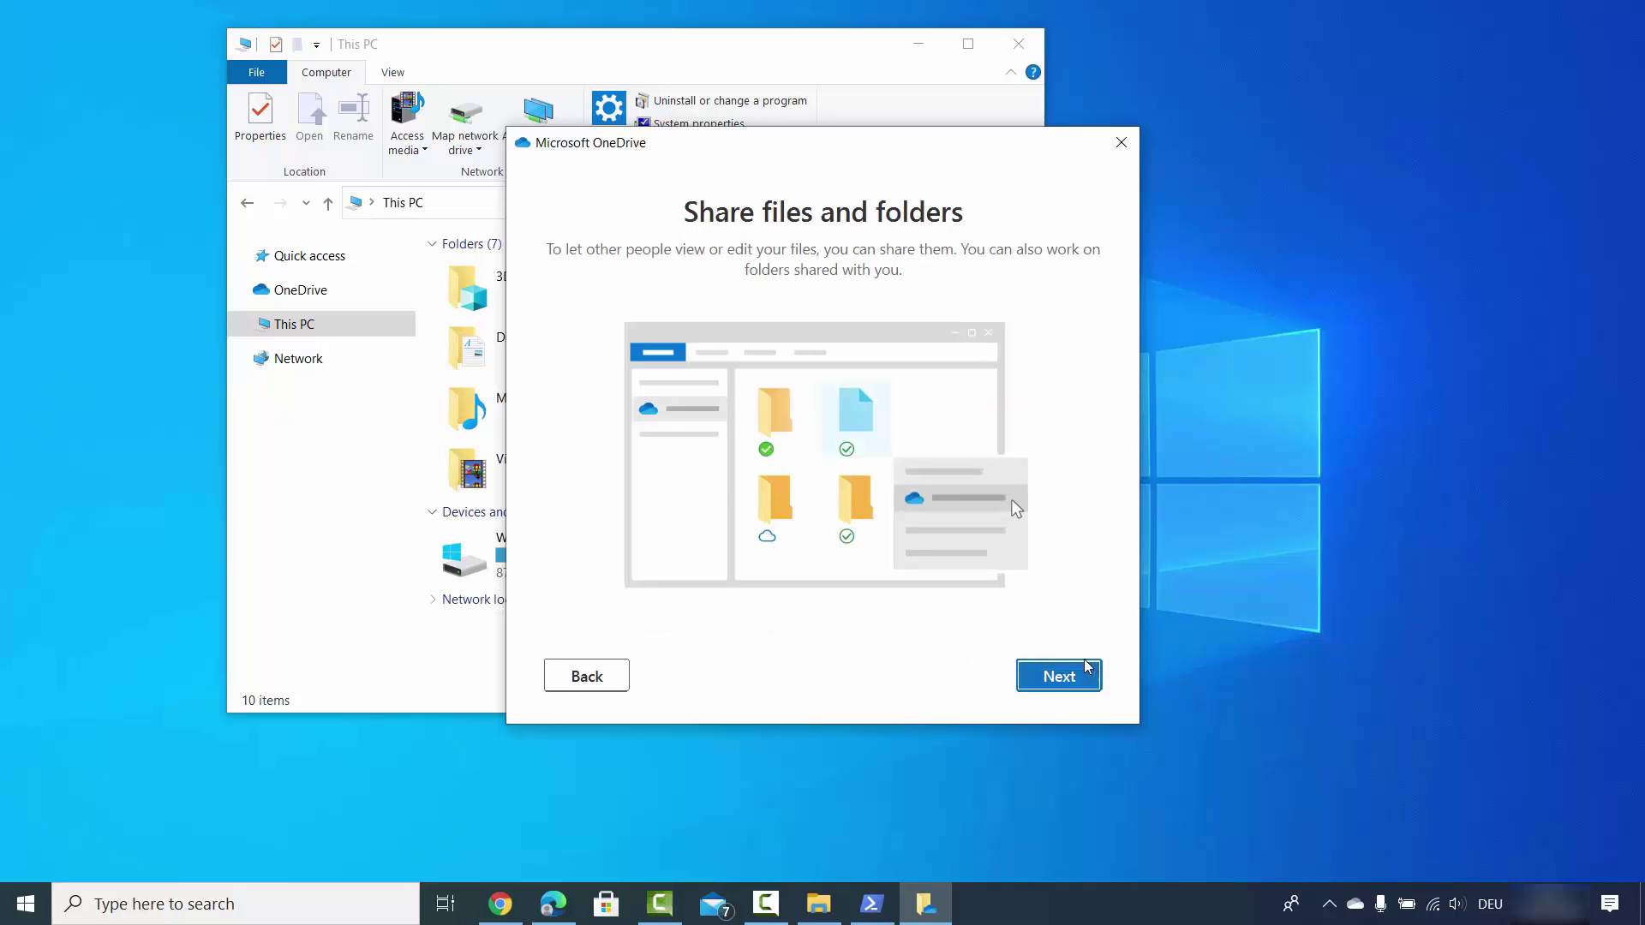
pyautogui.click(1062, 677)
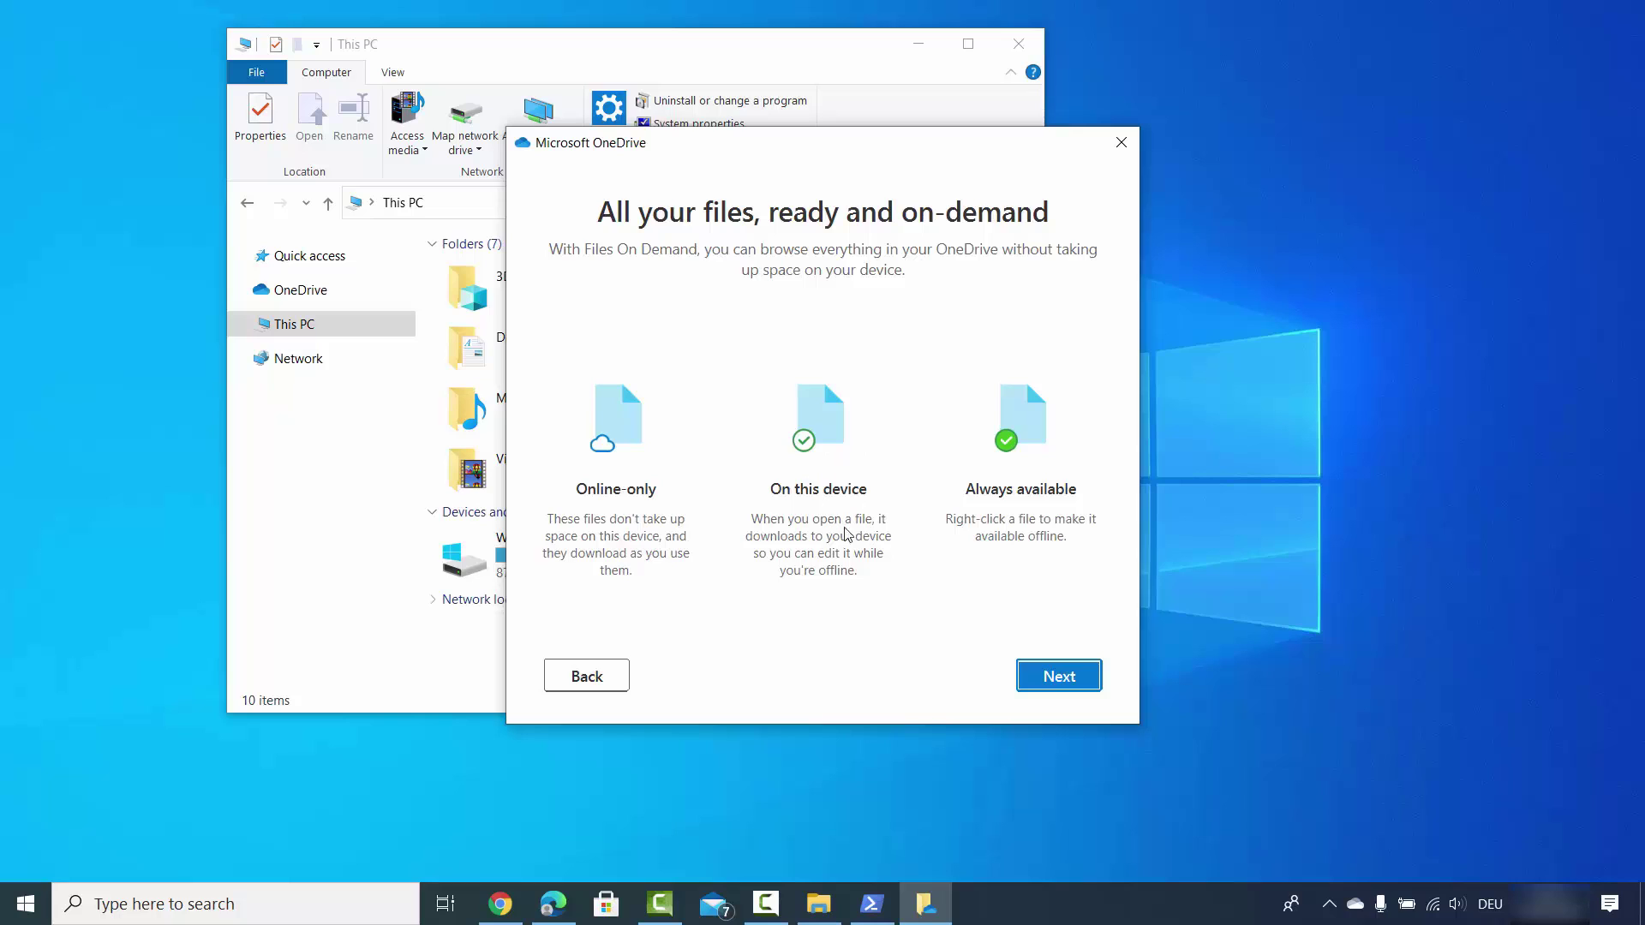
pyautogui.click(1046, 681)
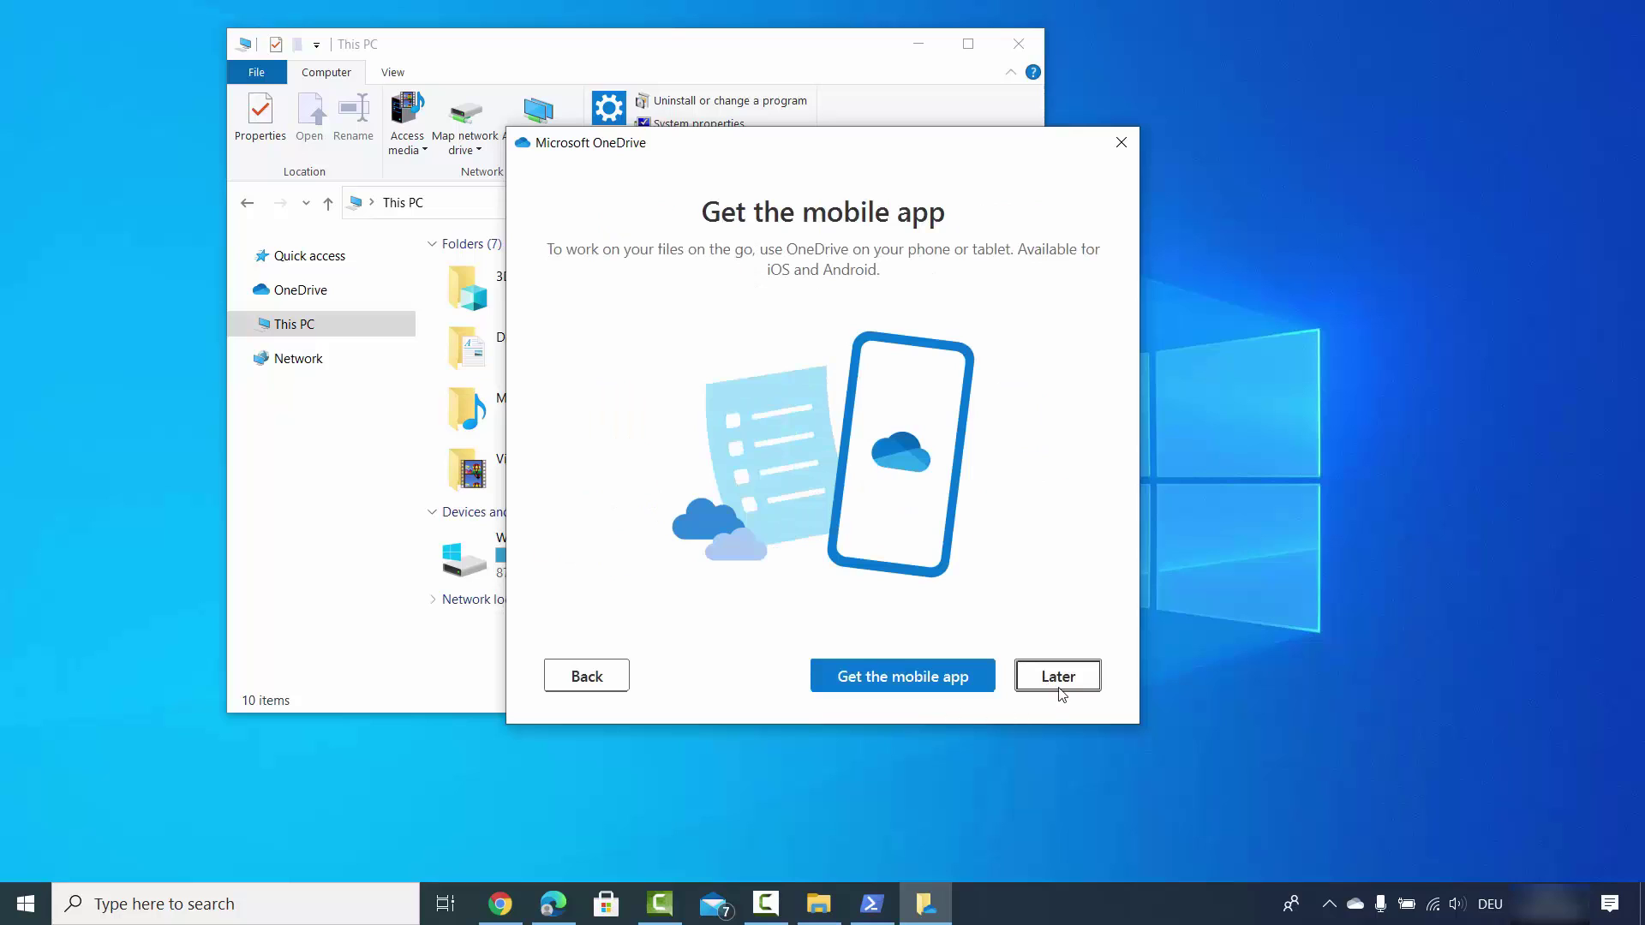
pyautogui.click(1065, 685)
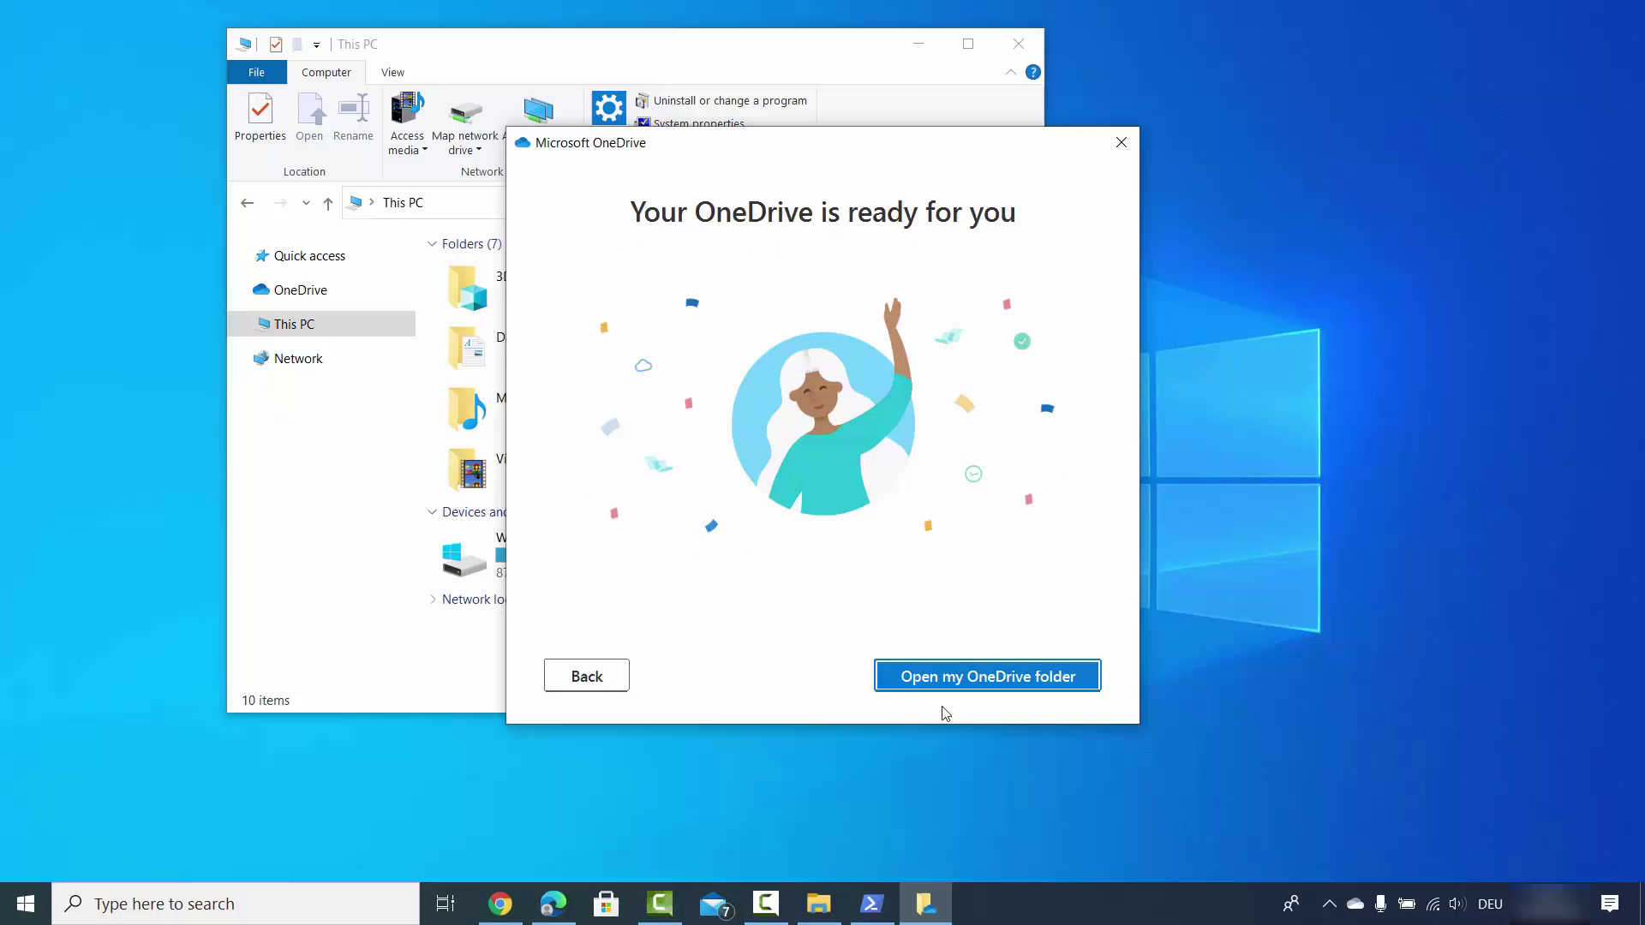
# Open the synced OneDrive folder to view its 28 items, then close that window.
pyautogui.click(980, 681)
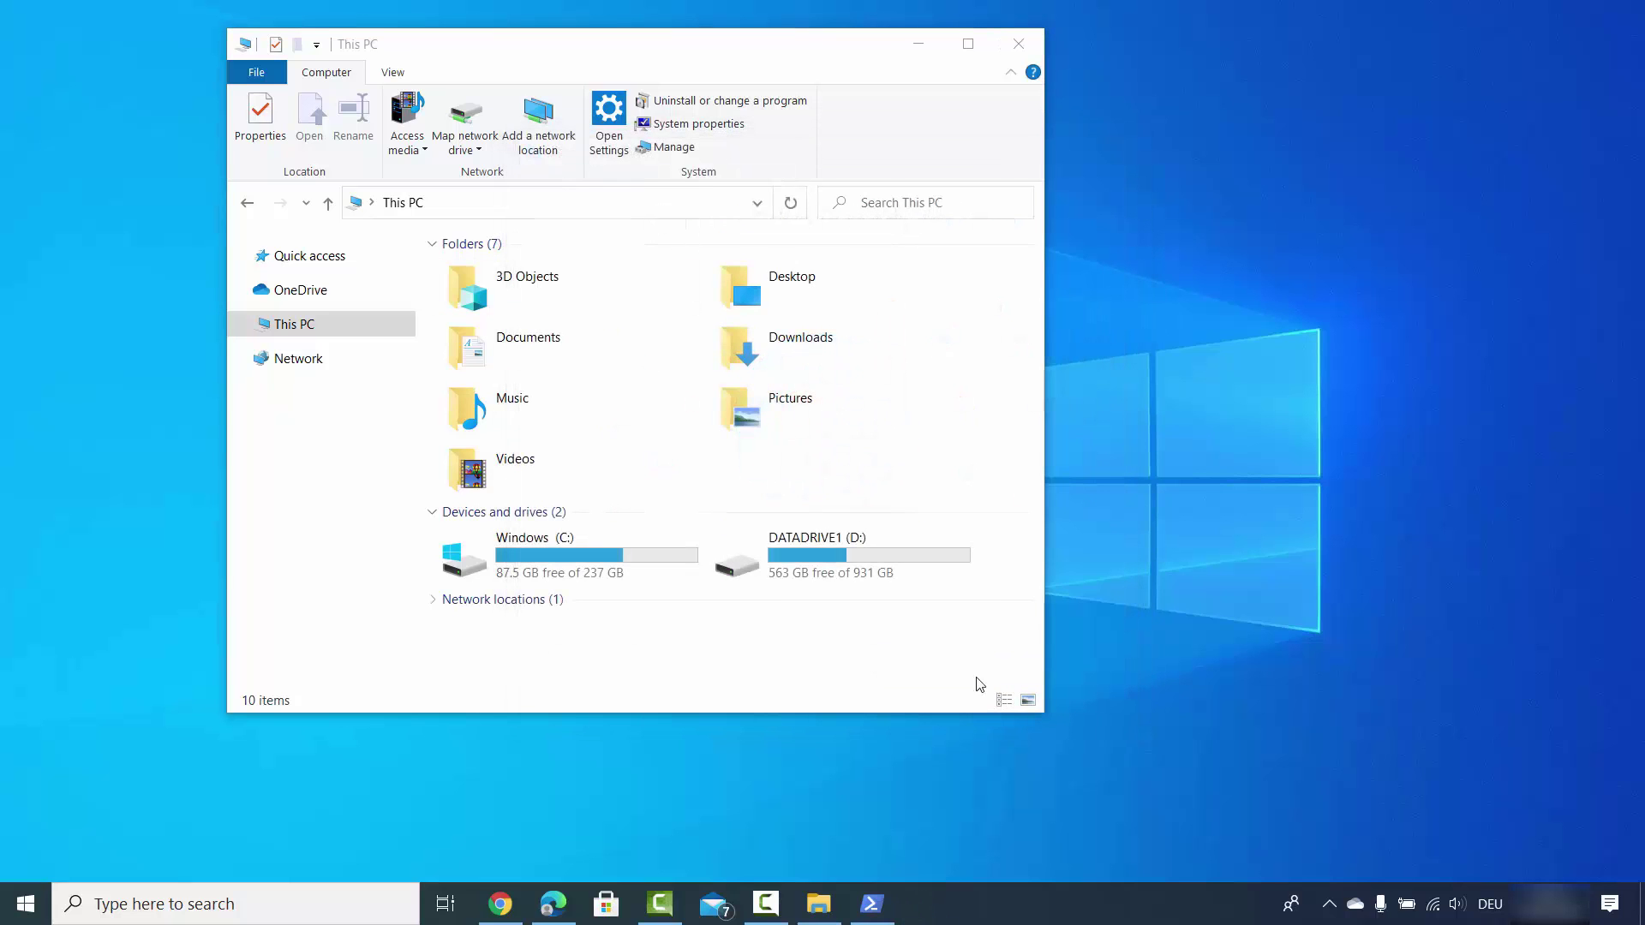
pyautogui.click(1046, 71)
pyautogui.click(1198, 538)
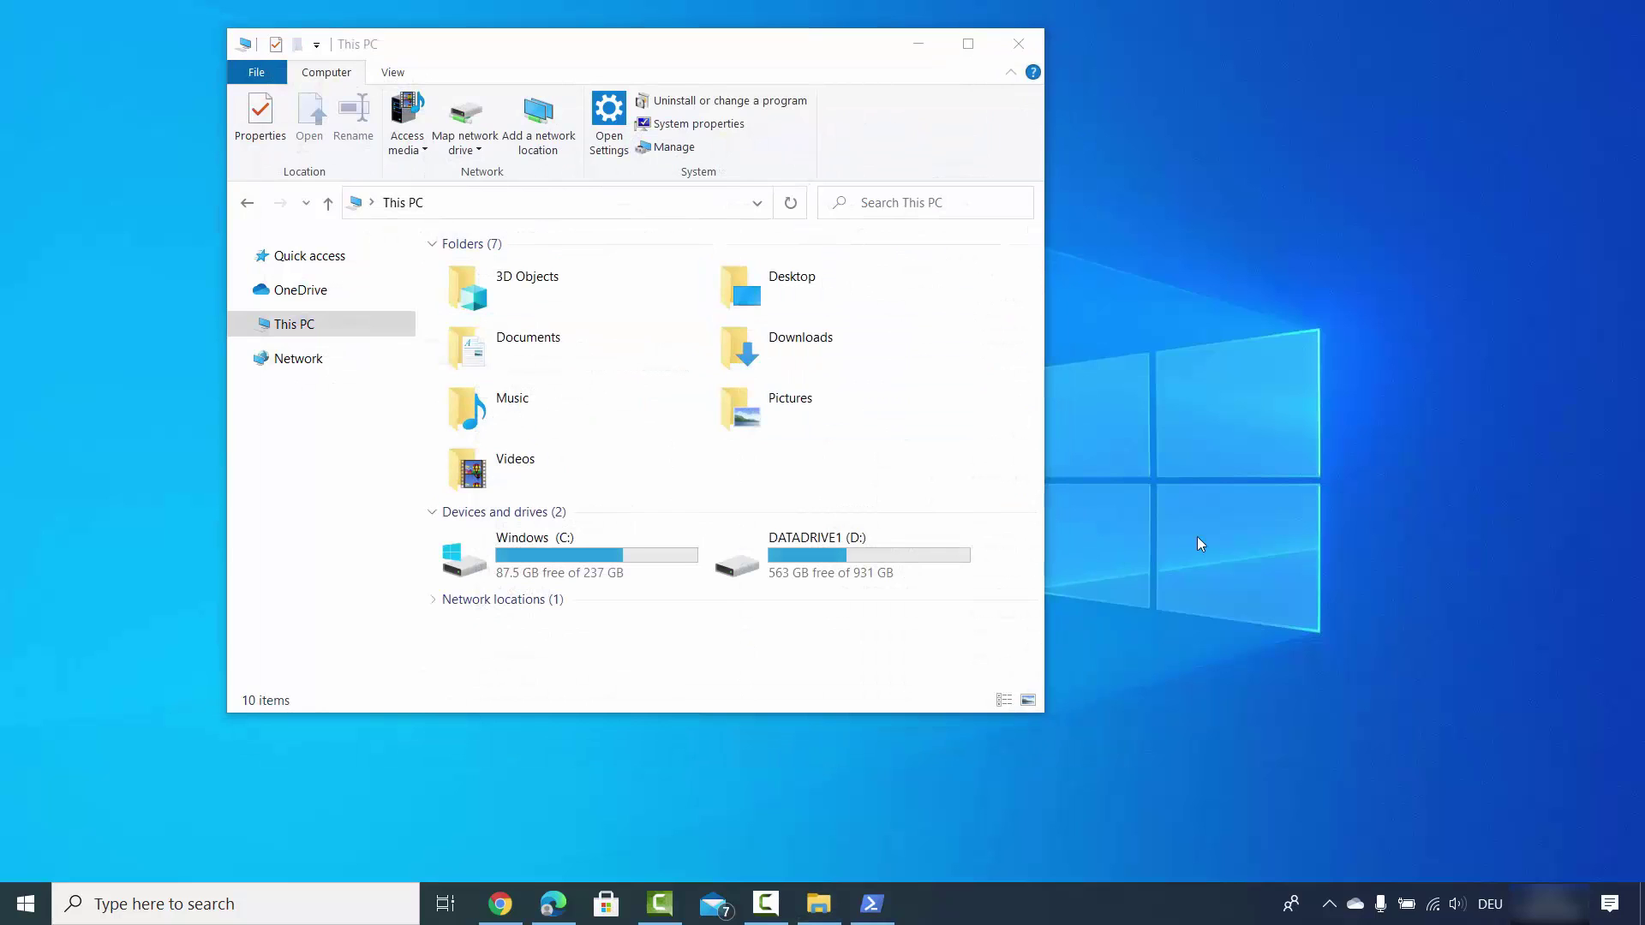